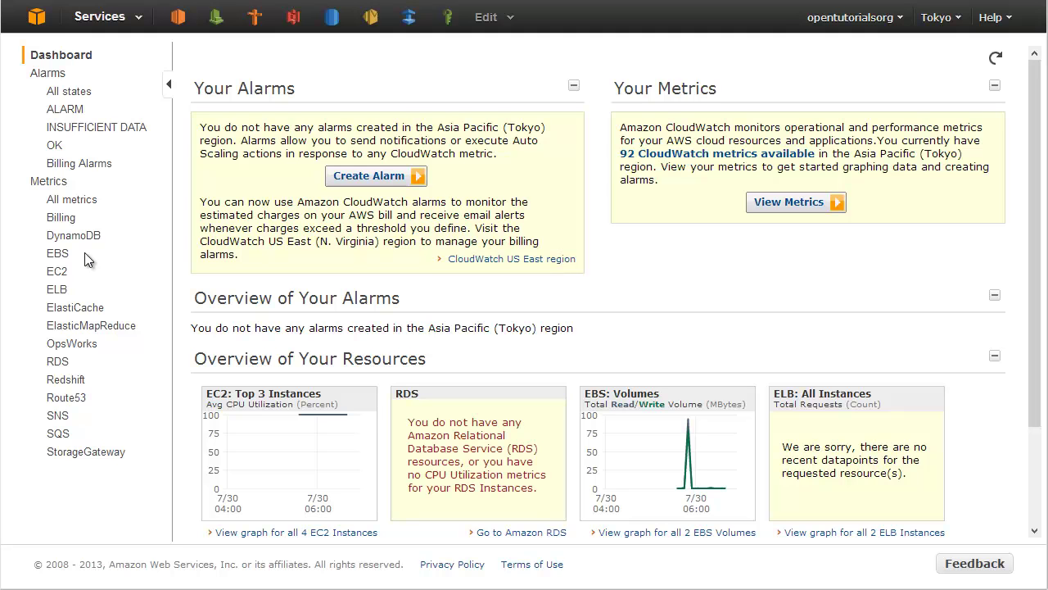
Launch the Create Alarm Wizard from the CloudWatch Alarms page.
{"action": "left_click", "coordinate": [49, 74]}
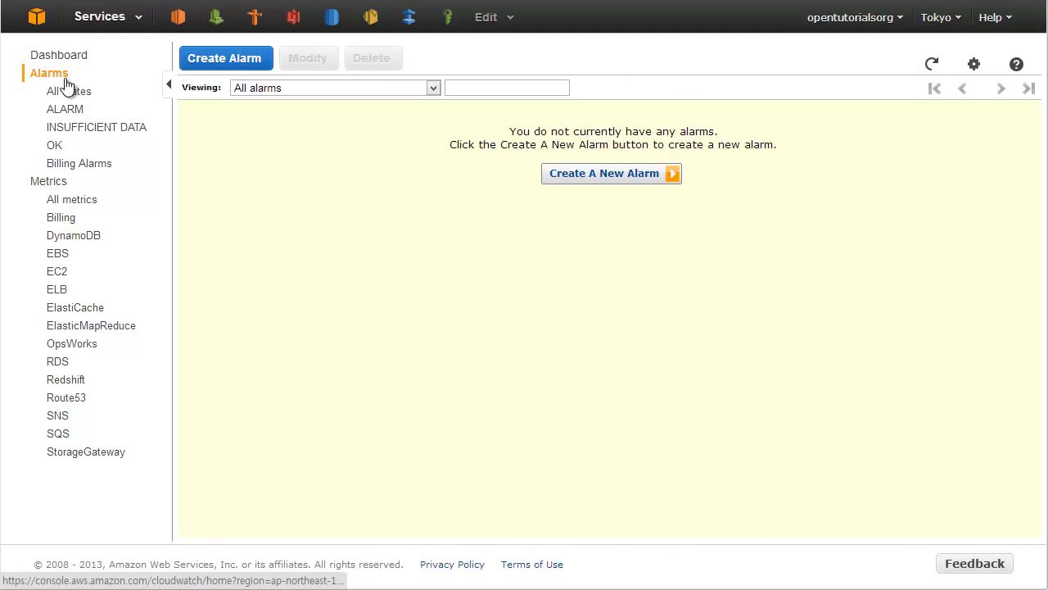
{"action": "left_click", "coordinate": [254, 66]}
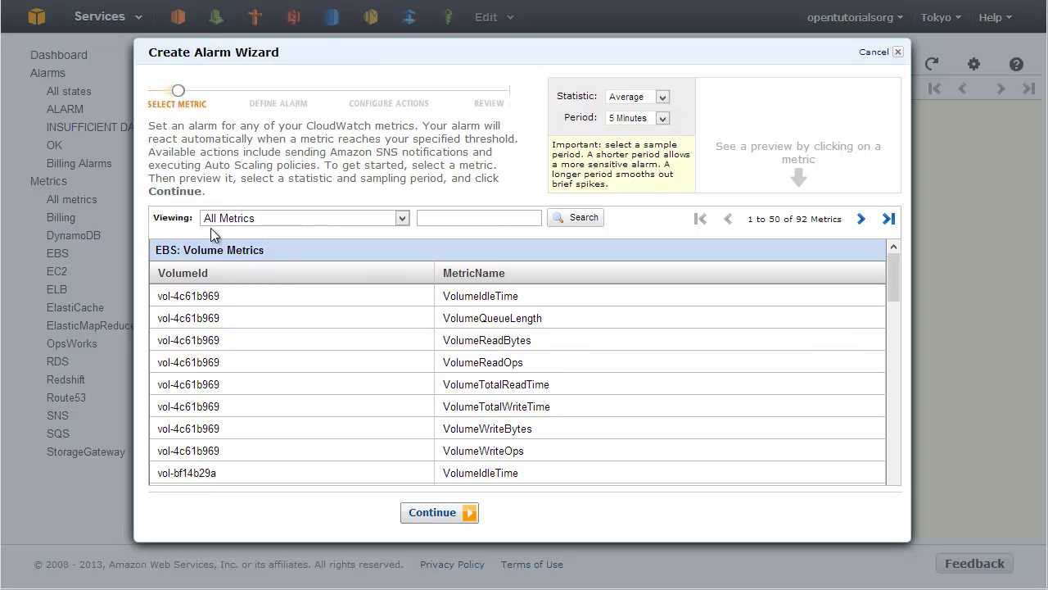
Filter the wizard's metric list to EC2: Instance Metrics, showing 40 metrics.
{"action": "left_click", "coordinate": [250, 221]}
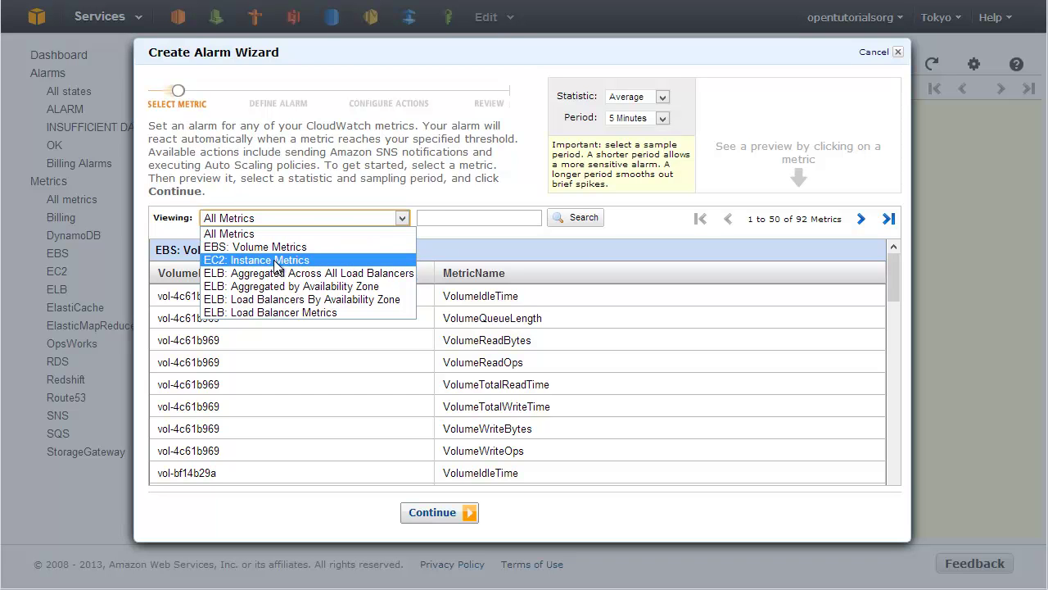
{"action": "left_click", "coordinate": [277, 260]}
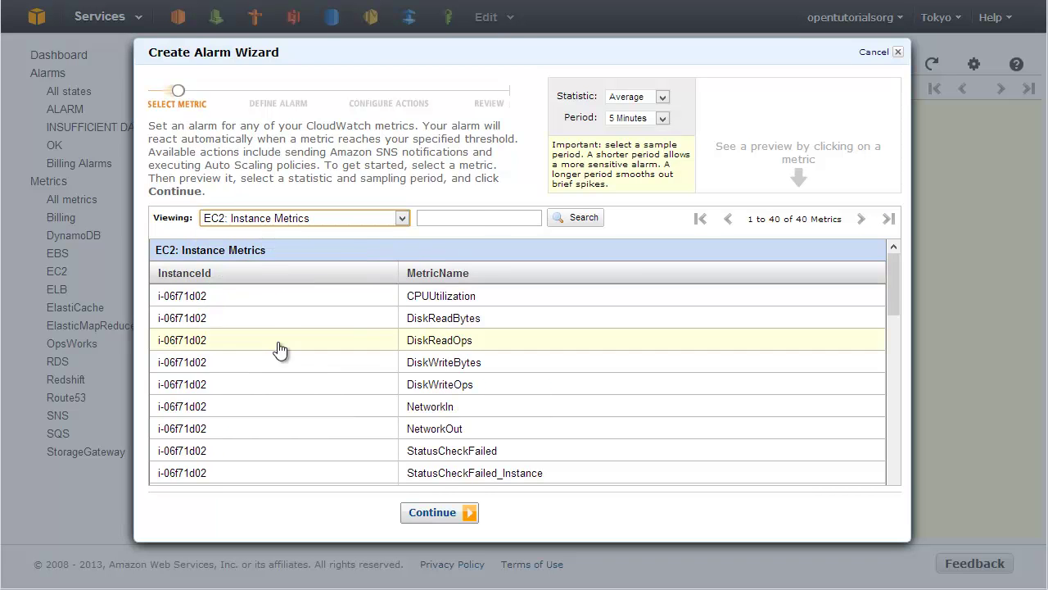
{"action": "scroll", "coordinate": [278, 352], "scroll_direction": "down", "scroll_amount": 10}
{"action": "scroll", "coordinate": [291, 371], "scroll_direction": "up", "scroll_amount": 9}
{"action": "scroll", "coordinate": [292, 371], "scroll_direction": "up", "scroll_amount": 2}
{"action": "scroll", "coordinate": [230, 313], "scroll_direction": "down", "scroll_amount": 2}
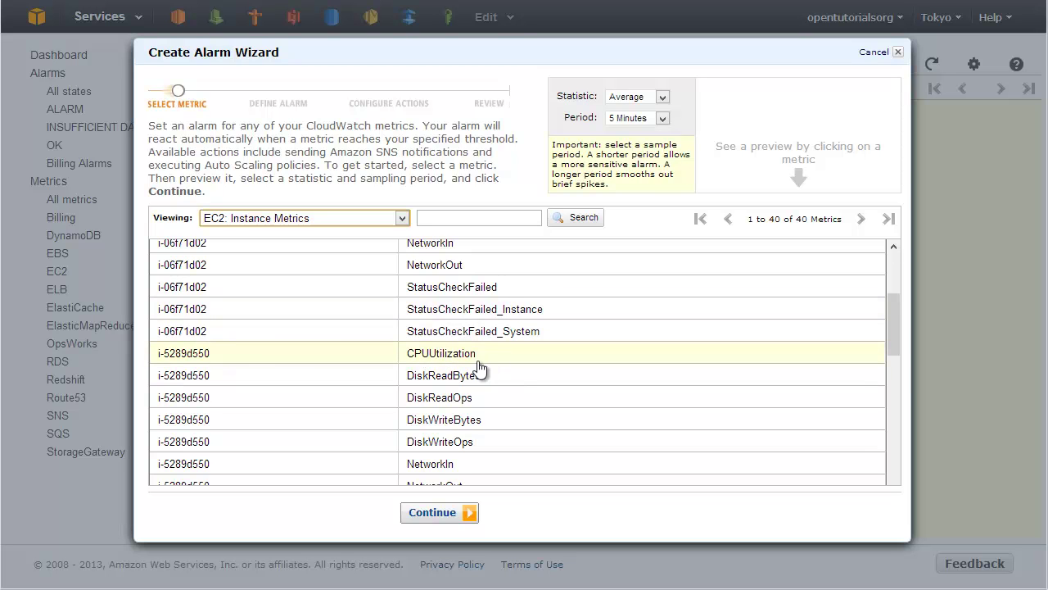
Select the target instance's CPUUtilization metric to preview its 5-minute average CPU graph.
{"action": "left_click", "coordinate": [443, 354]}
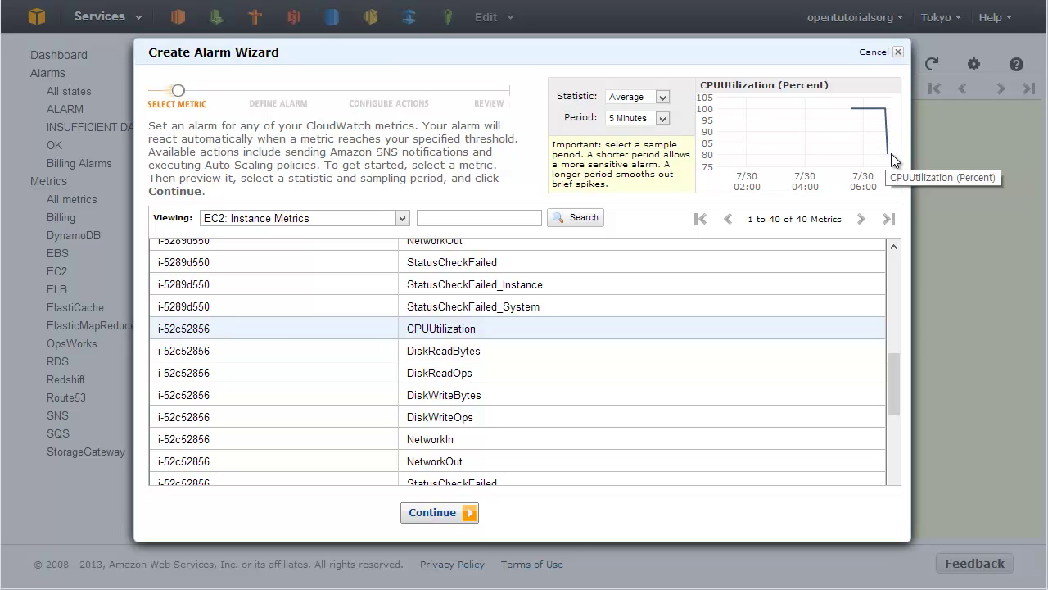
{"action": "left_click", "coordinate": [487, 335]}
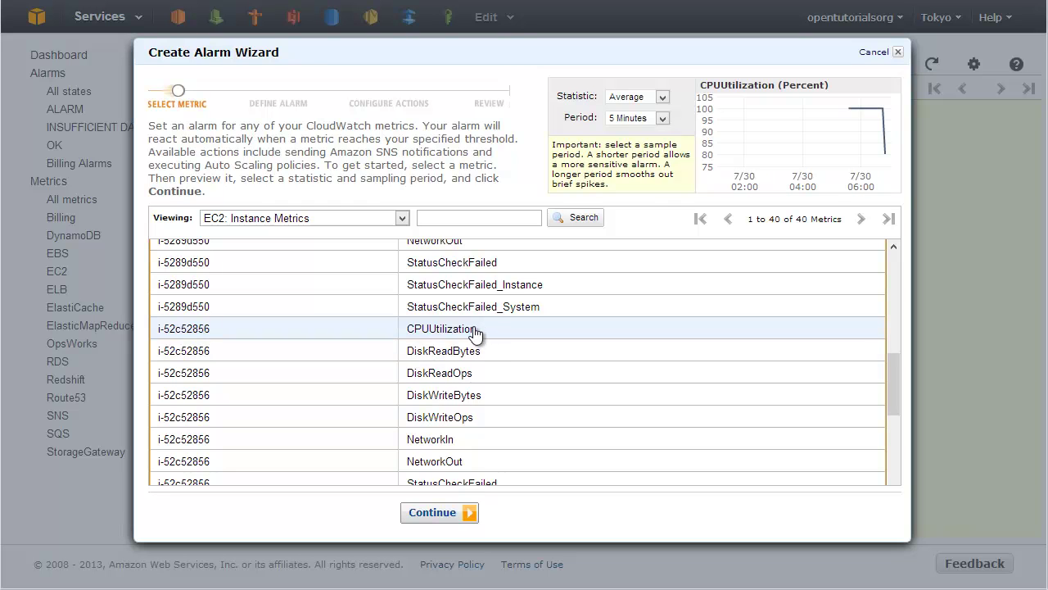
Continue to the Define Alarm step and name the alarm EC2 CPU ALARM.
{"action": "left_click", "coordinate": [446, 519]}
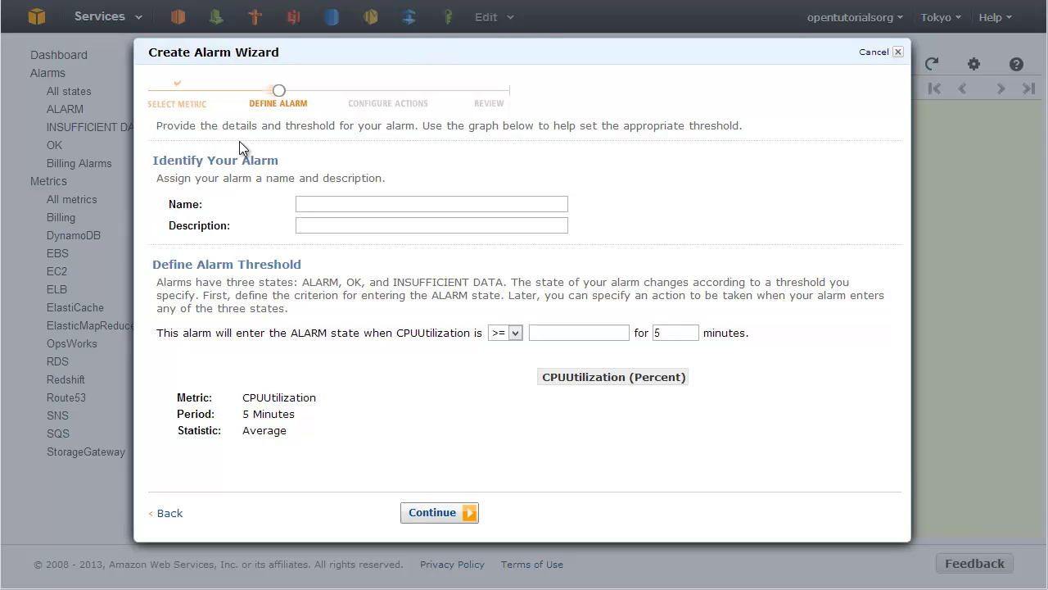
{"action": "left_click", "coordinate": [336, 200]}
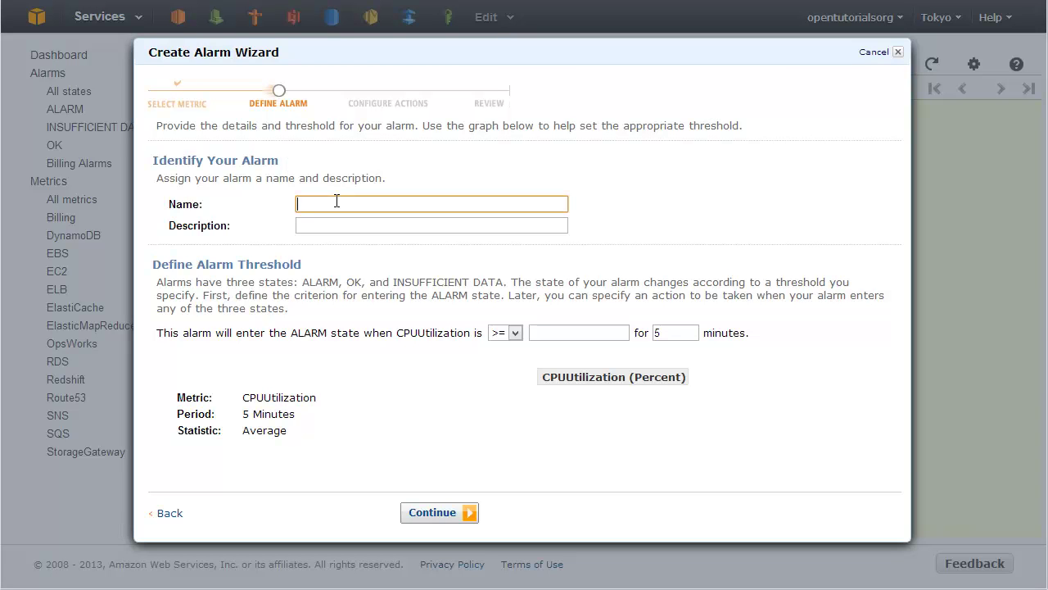
{"action": "type", "text": "2"}
{"action": "key", "text": "BackSpace"}
{"action": "key", "text": "BackSpace"}
{"action": "key", "text": "BackSpace"}
{"action": "type", "text": "EC2 c"}
{"action": "key", "text": "BackSpace"}
{"action": "type", "text": "CPU ALARM"}
Enter the alarm description 'asgard의 cpu 점유율'.
{"action": "left_click", "coordinate": [350, 225]}
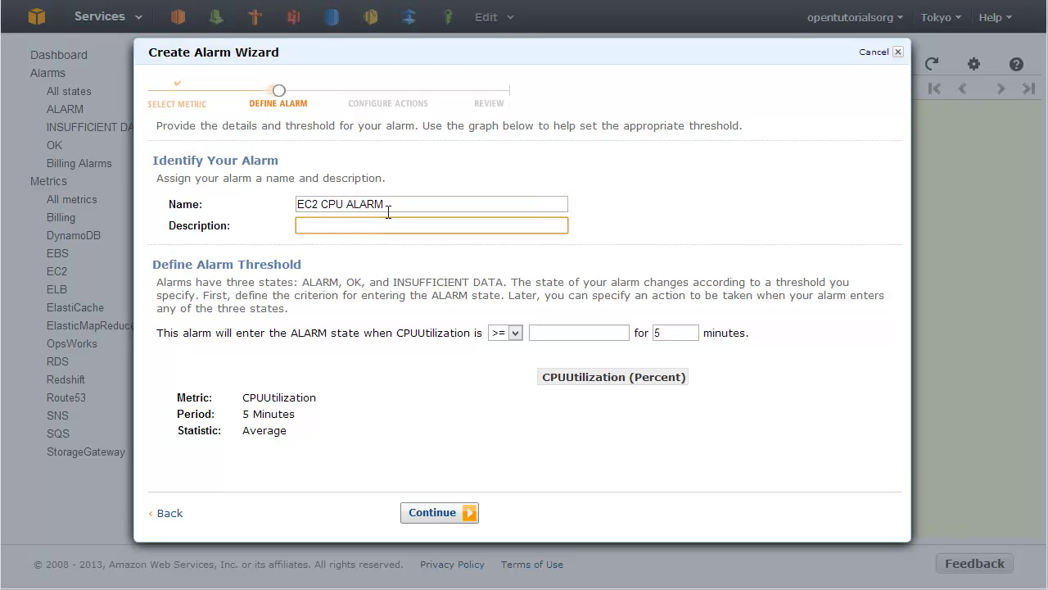
{"action": "type", "text": "asgrad@  cpu 점유율"}
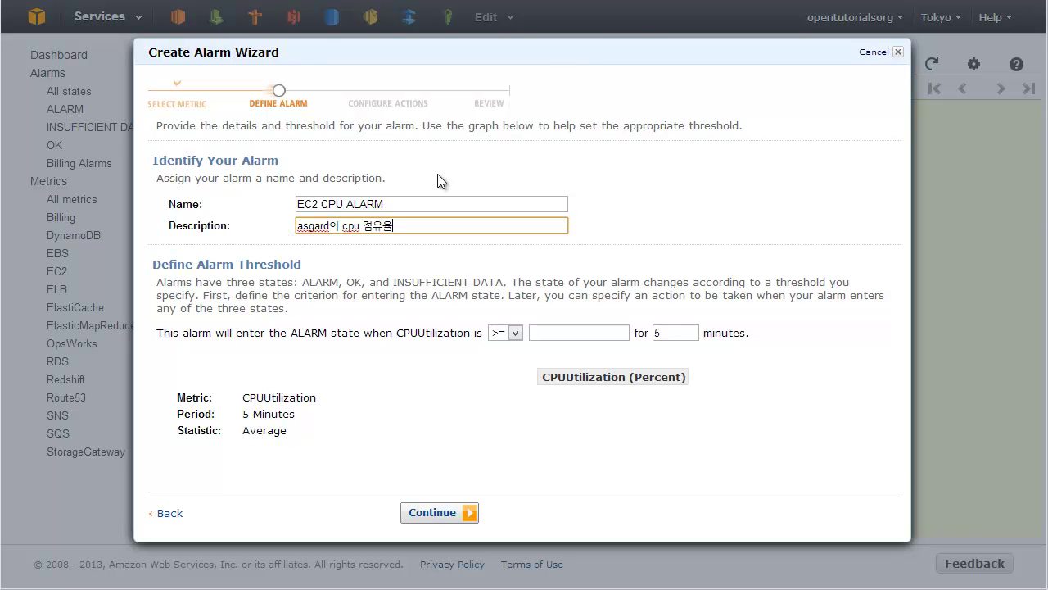
{"action": "left_click", "coordinate": [300, 276]}
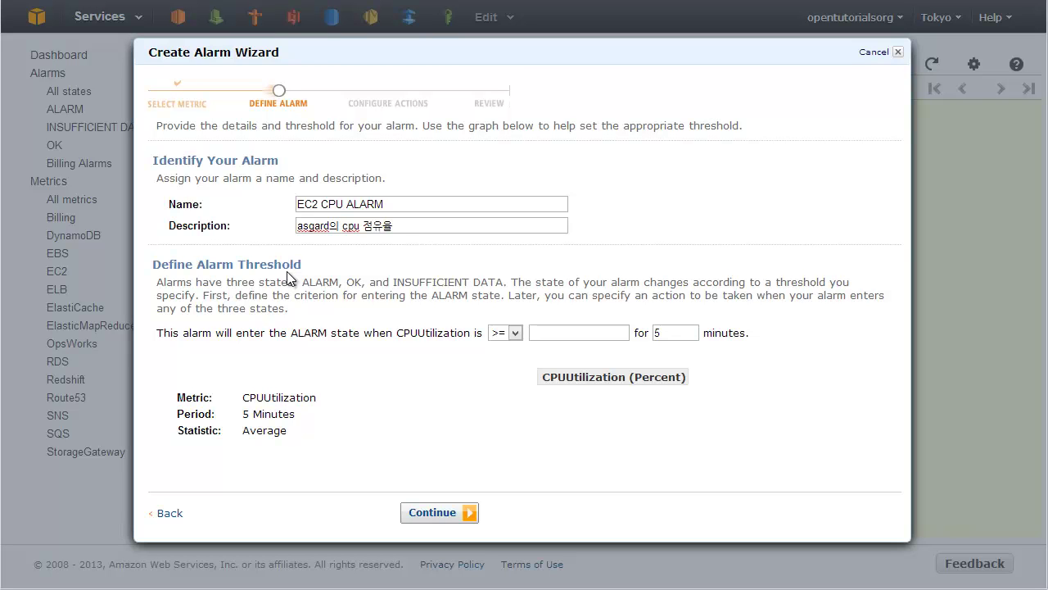
Set the threshold to CPUUtilization >= 90 for 5 minutes, correcting the initial 80.
{"action": "left_click", "coordinate": [562, 337]}
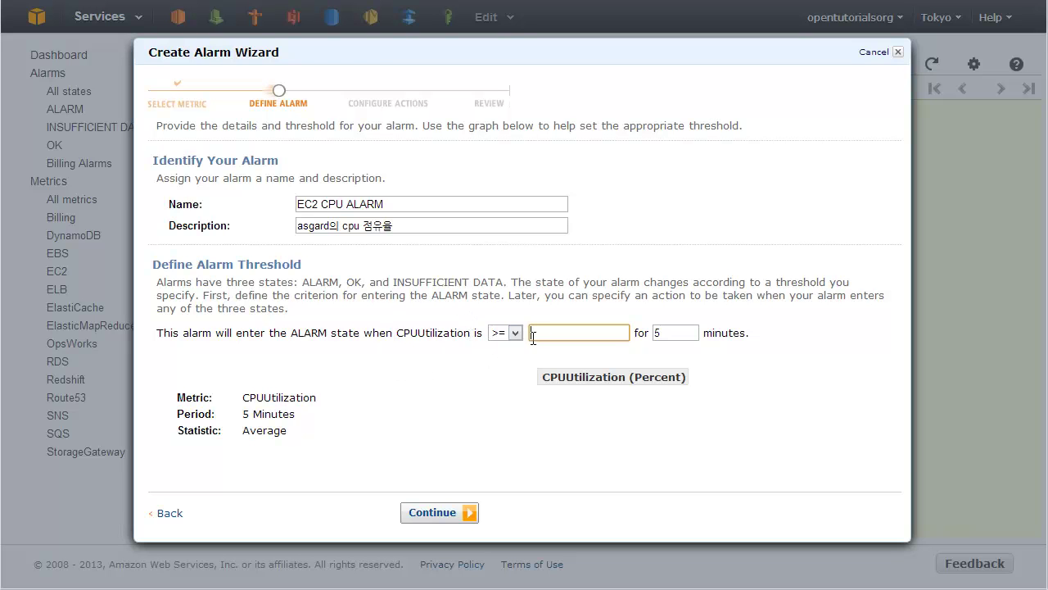
{"action": "type", "text": "80"}
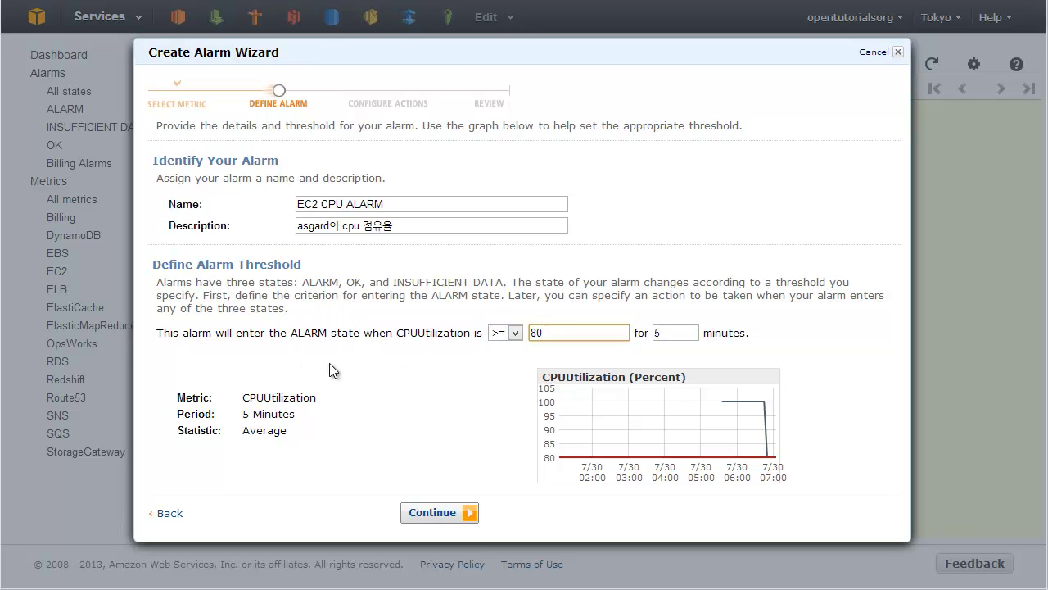
{"action": "left_click", "coordinate": [668, 334]}
{"action": "left_click", "coordinate": [597, 335]}
{"action": "left_click", "coordinate": [673, 327]}
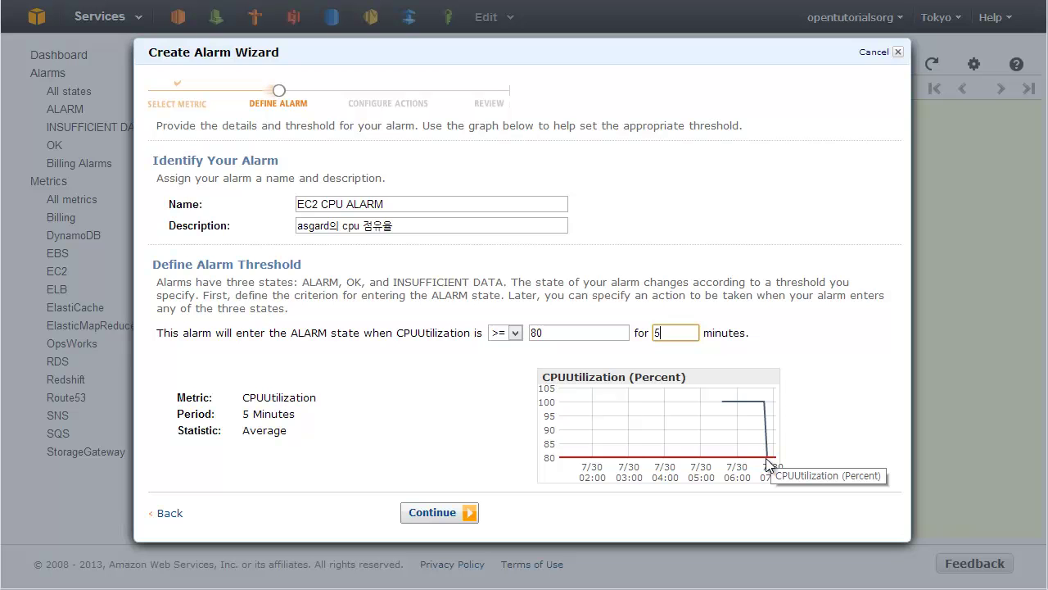
{"action": "left_click", "coordinate": [566, 335]}
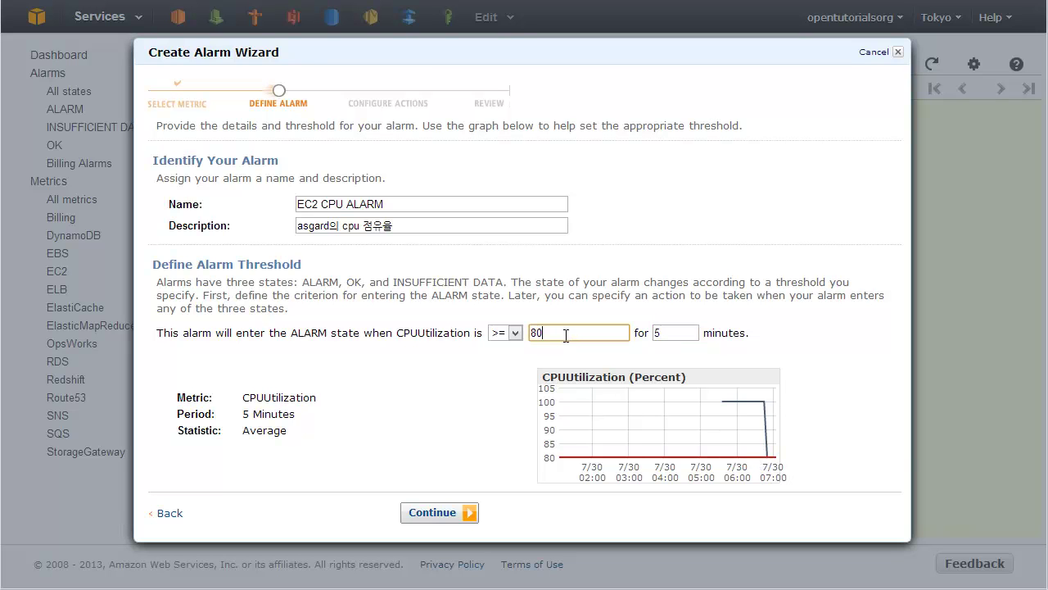
{"action": "key", "text": "BackSpace"}
{"action": "type", "text": "9"}
{"action": "left_click", "coordinate": [608, 283]}
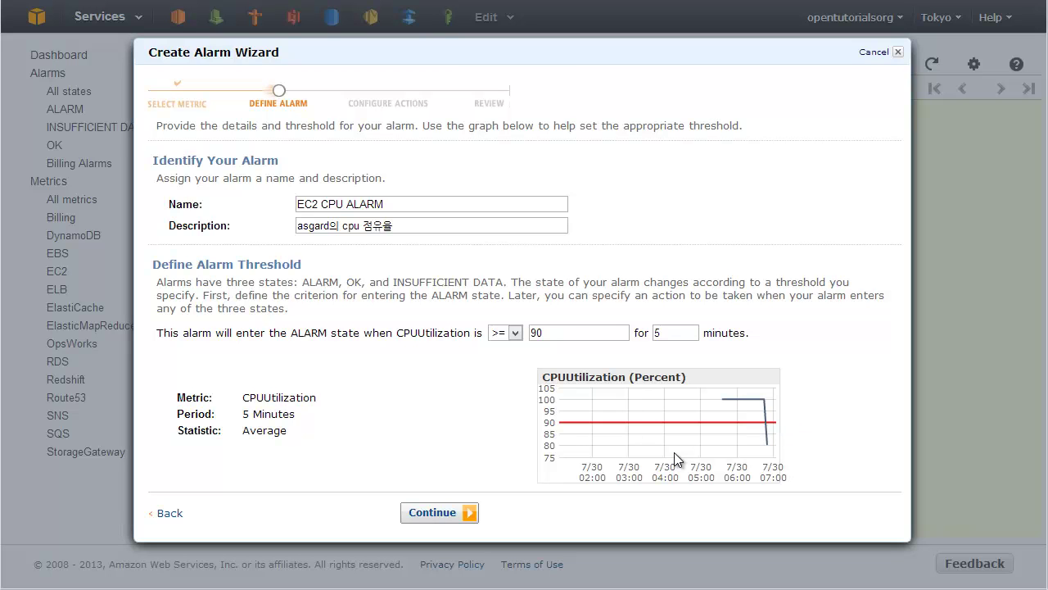
Try a 1-minute alarm duration and attempt to continue, which gets rejected.
{"action": "left_click", "coordinate": [686, 333]}
{"action": "type", "text": "1"}
{"action": "left_click", "coordinate": [726, 298]}
{"action": "left_click", "coordinate": [455, 513]}
{"action": "left_click", "coordinate": [456, 520]}
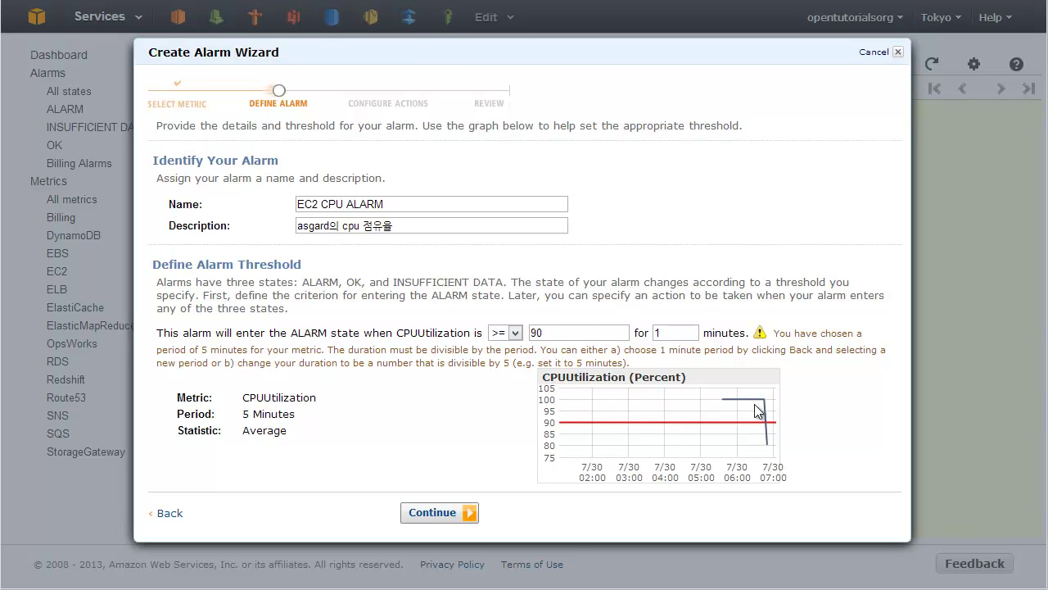
Restore the 5-minute duration and continue to the Configure Actions step.
{"action": "left_click", "coordinate": [682, 334]}
{"action": "key", "text": "BackSpace"}
{"action": "type", "text": "5"}
{"action": "left_click", "coordinate": [715, 298]}
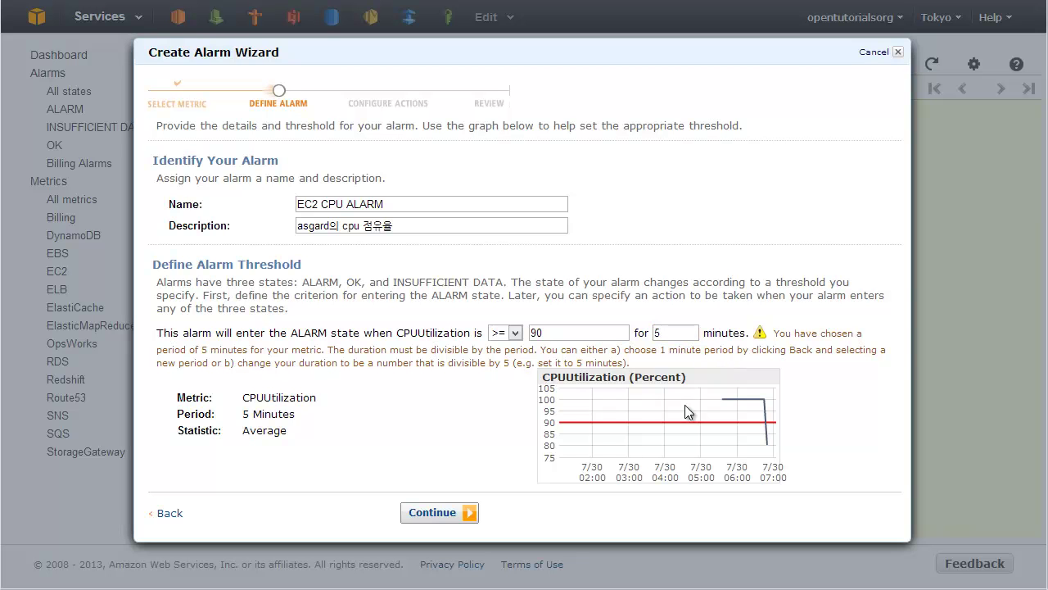
{"action": "left_click", "coordinate": [442, 516]}
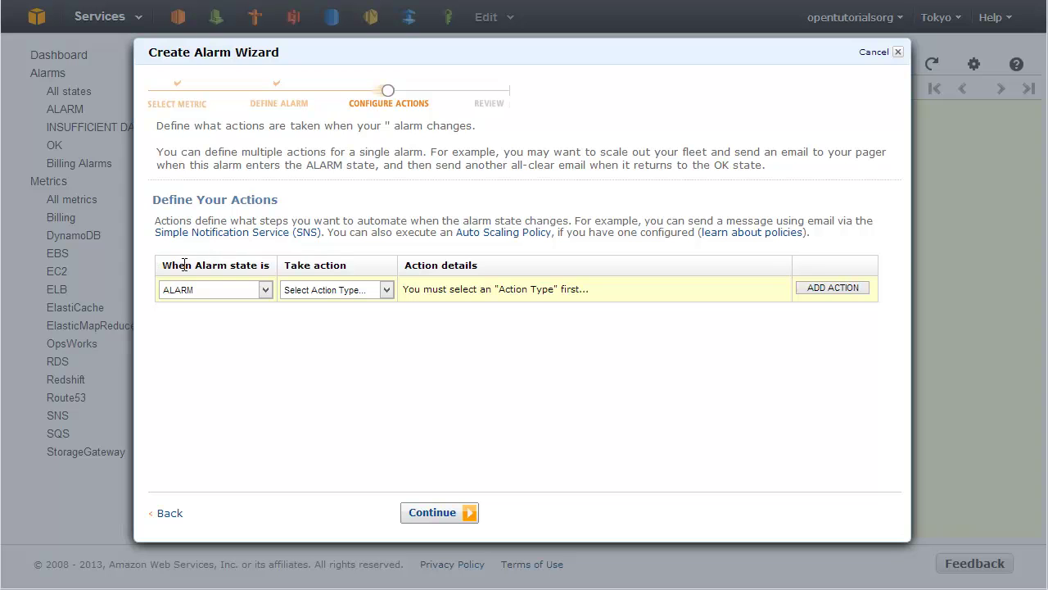
Keep ALARM as the triggering state and view the Take action options.
{"action": "left_click", "coordinate": [250, 295]}
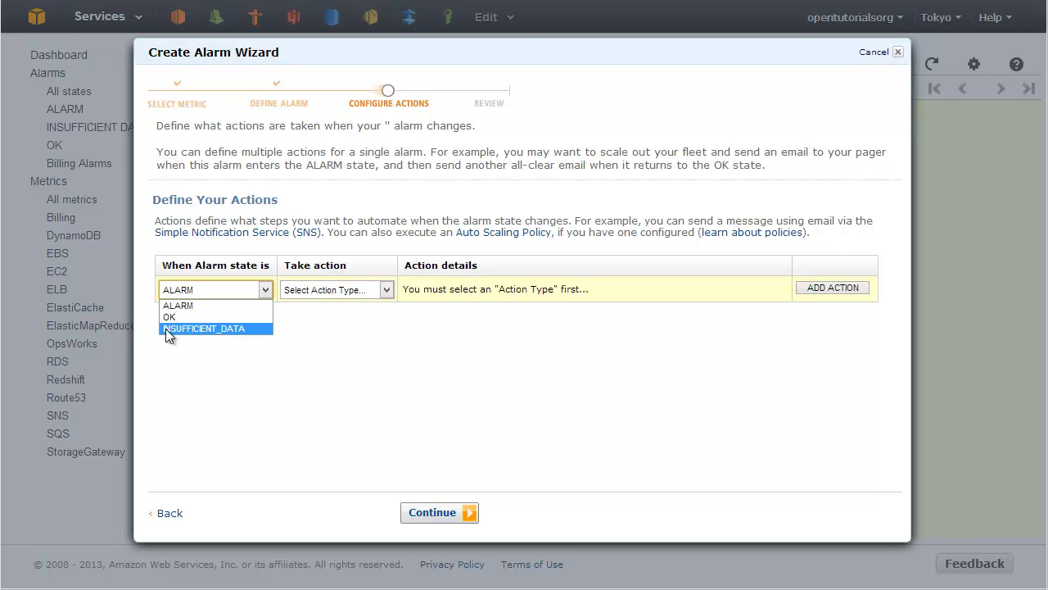
{"action": "left_click", "coordinate": [220, 259]}
{"action": "left_click", "coordinate": [202, 289]}
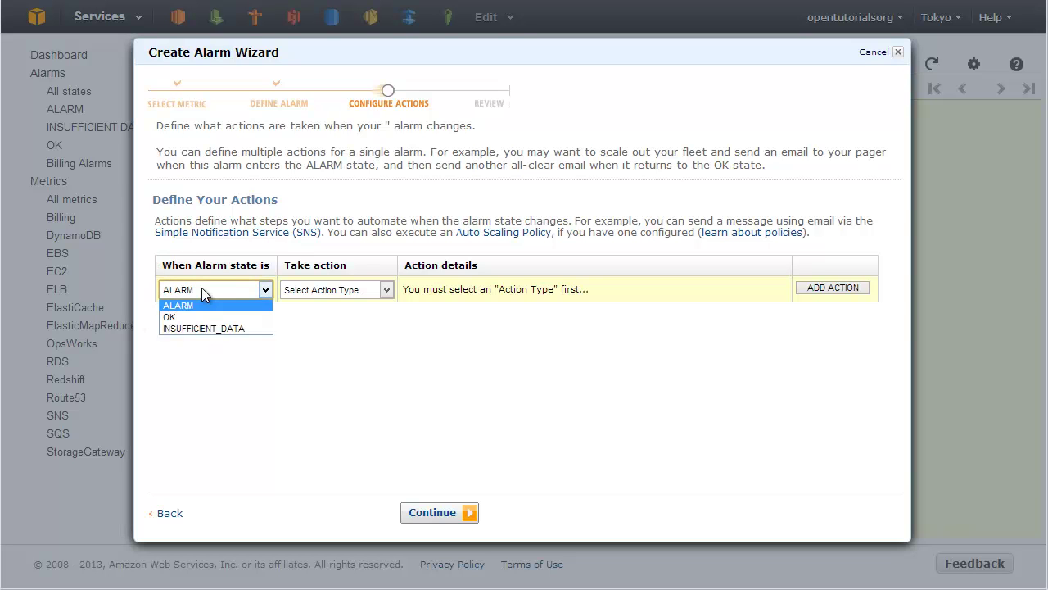
{"action": "left_click", "coordinate": [203, 289]}
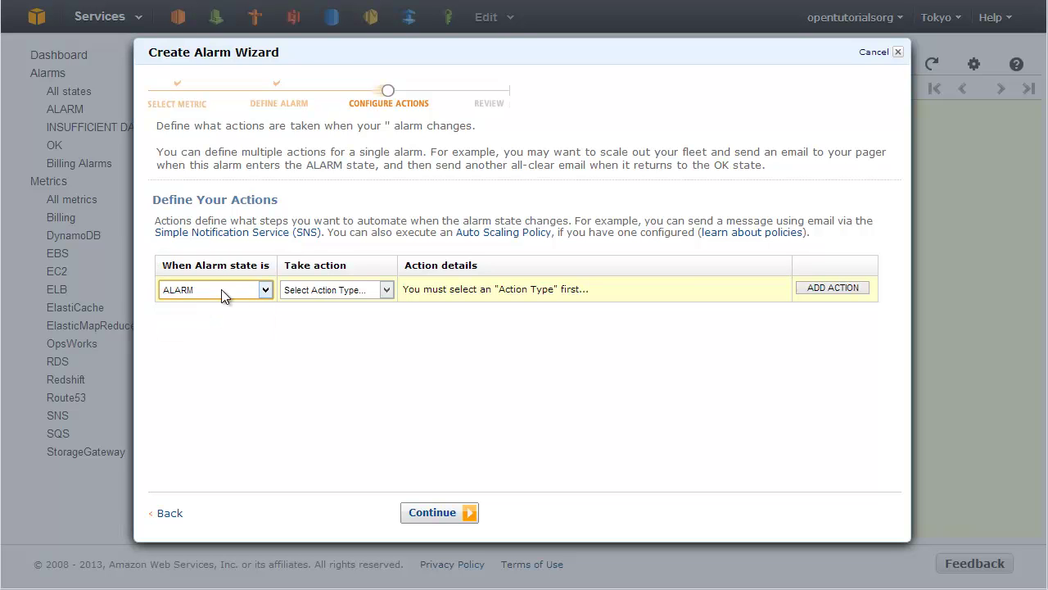
{"action": "left_click", "coordinate": [337, 286]}
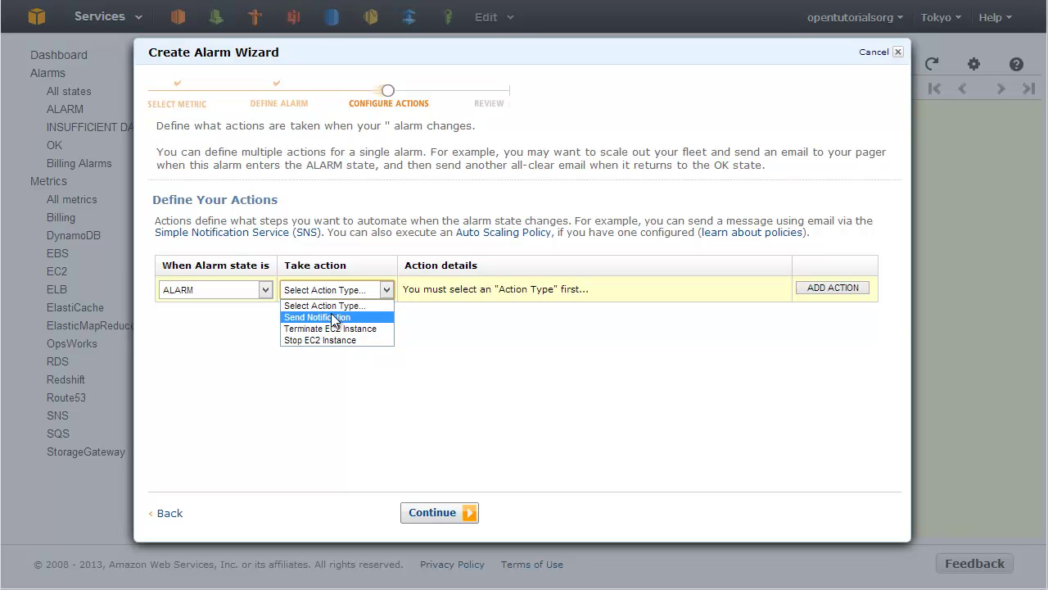
Set the ALARM action to Send Notification and list the available email topics.
{"action": "left_click", "coordinate": [333, 318]}
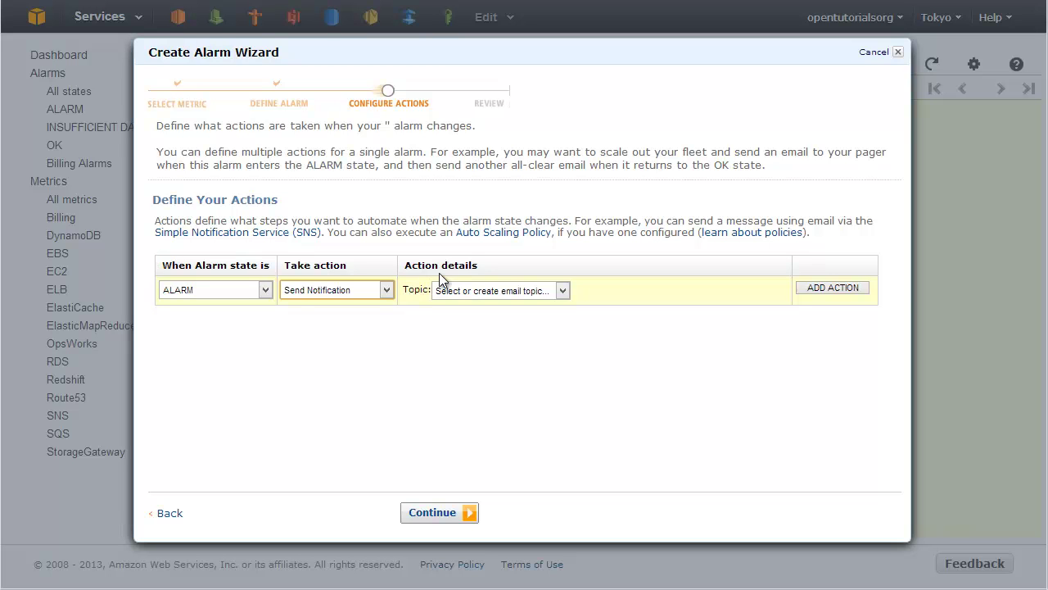
{"action": "left_click", "coordinate": [472, 293]}
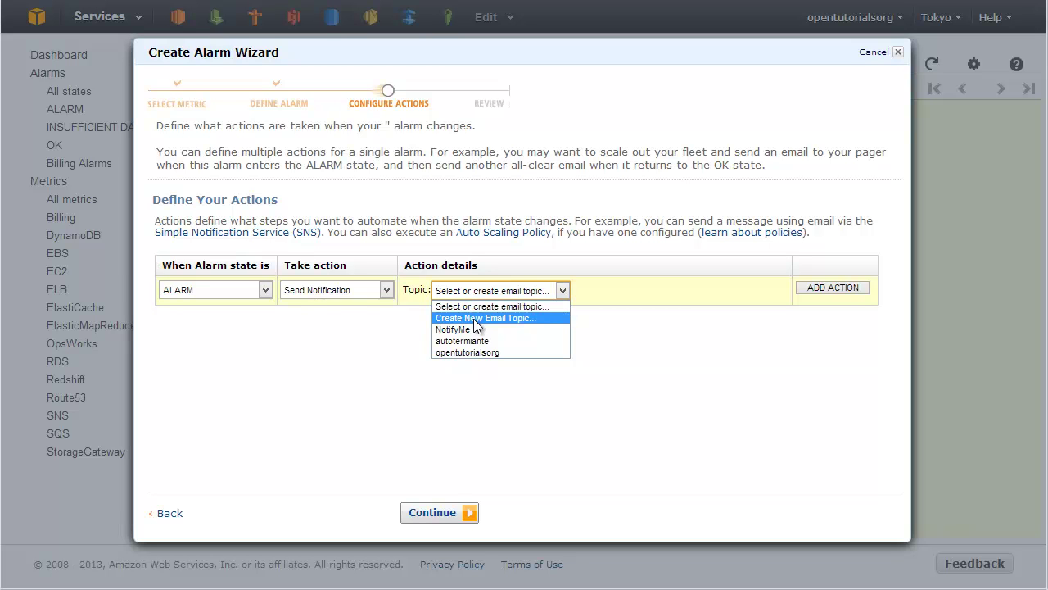
Create a new email topic named cloudwatchalarm, replacing the mistyped 'CloudWatch EALARM'.
{"action": "left_click", "coordinate": [476, 318]}
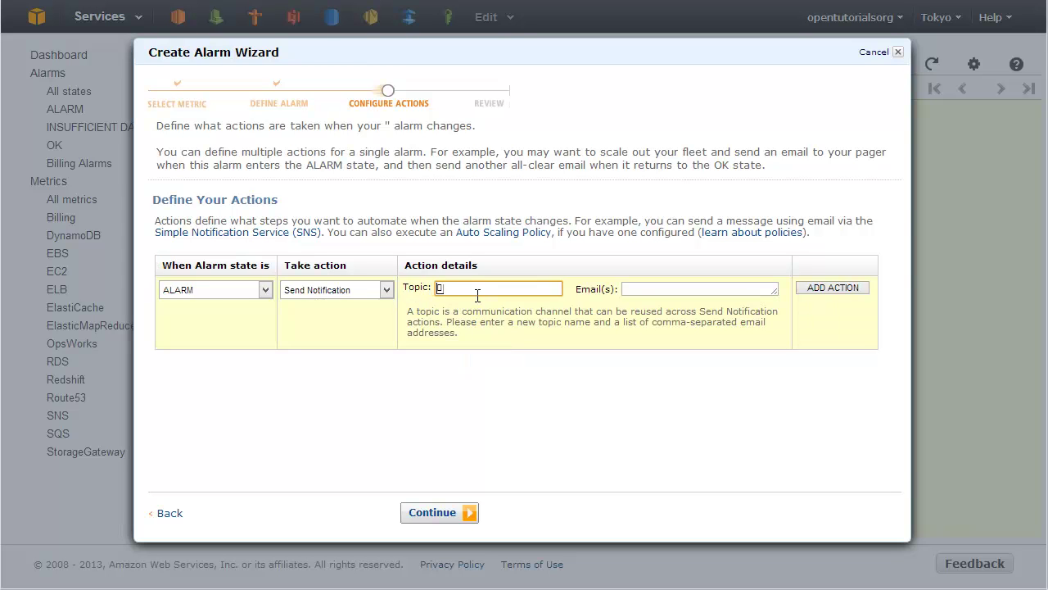
{"action": "type", "text": "C"}
{"action": "type", "text": "loudWatc"}
{"action": "type", "text": "h E"}
{"action": "type", "text": "ALARM"}
{"action": "left_click", "coordinate": [671, 289]}
{"action": "left_click", "coordinate": [484, 287]}
{"action": "type", "text": "clo"}
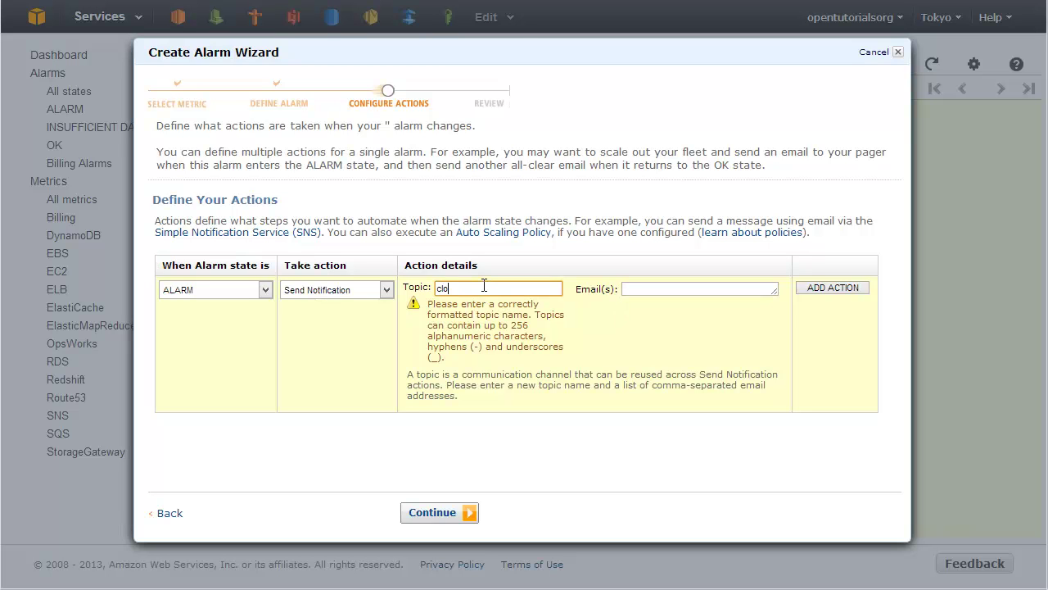
{"action": "type", "text": "udwatchalarm"}
{"action": "key", "text": "Tab"}
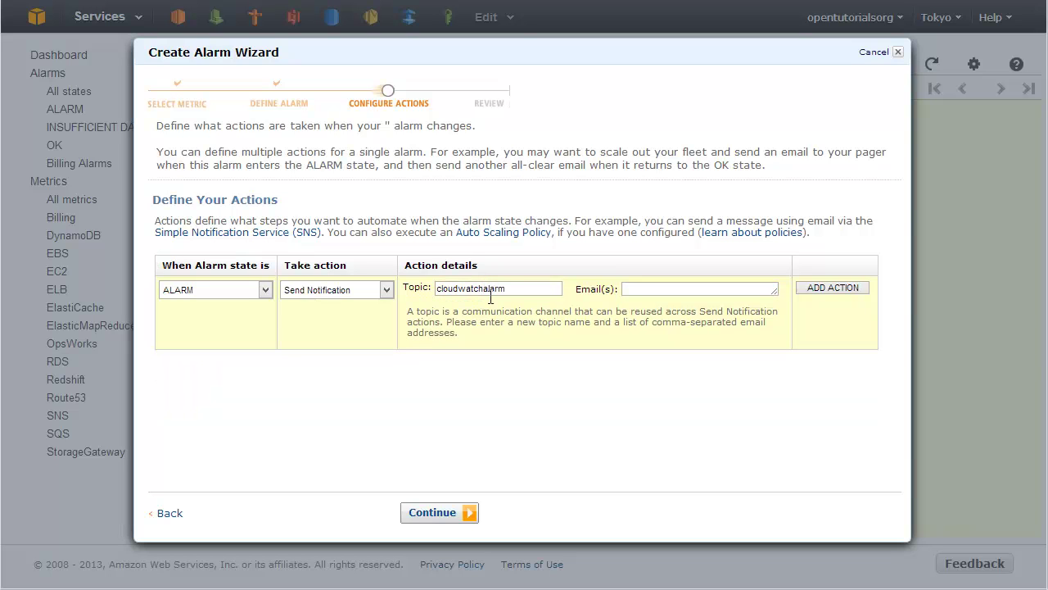
{"action": "left_click", "coordinate": [687, 299]}
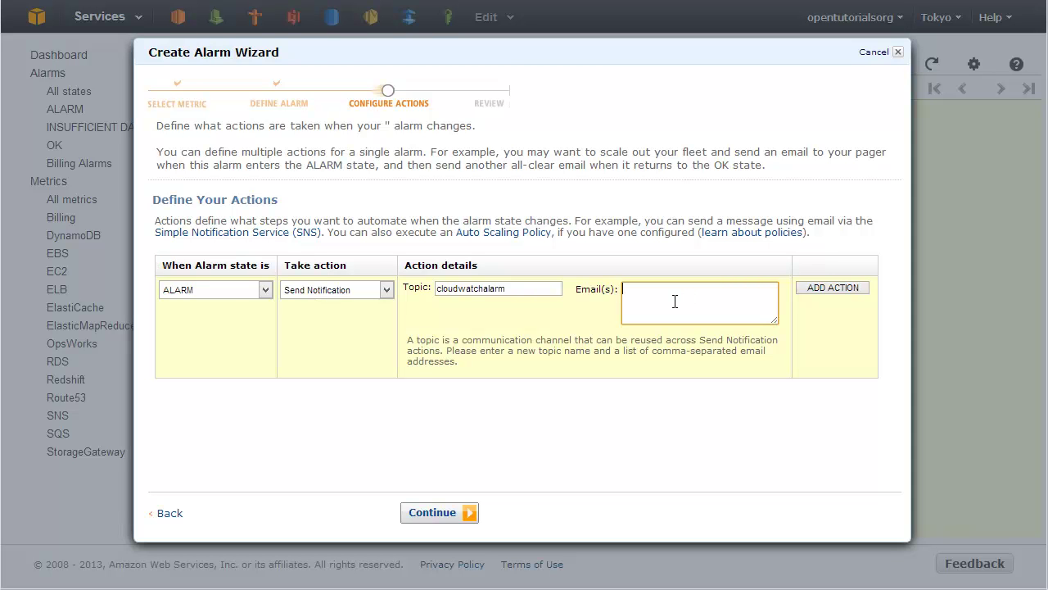
Enter the recipient's email address for the cloudwatchalarm topic.
{"action": "key", "text": "ctrl+a"}
{"action": "left_click_drag", "start_coordinate": [747, 303], "coordinate": [598, 285]}
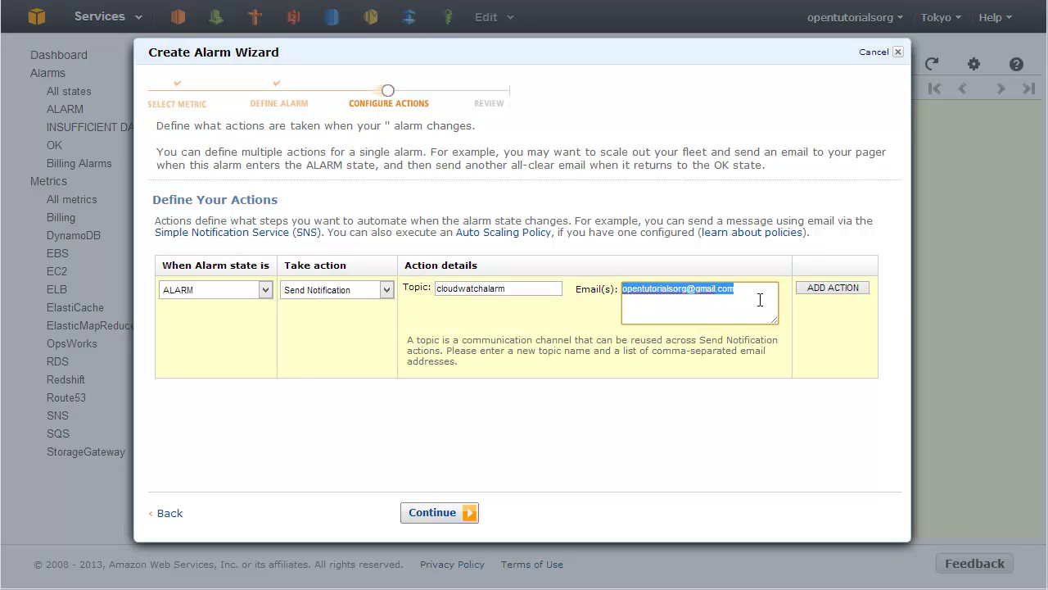
{"action": "left_click", "coordinate": [760, 300]}
{"action": "type", "text": ","}
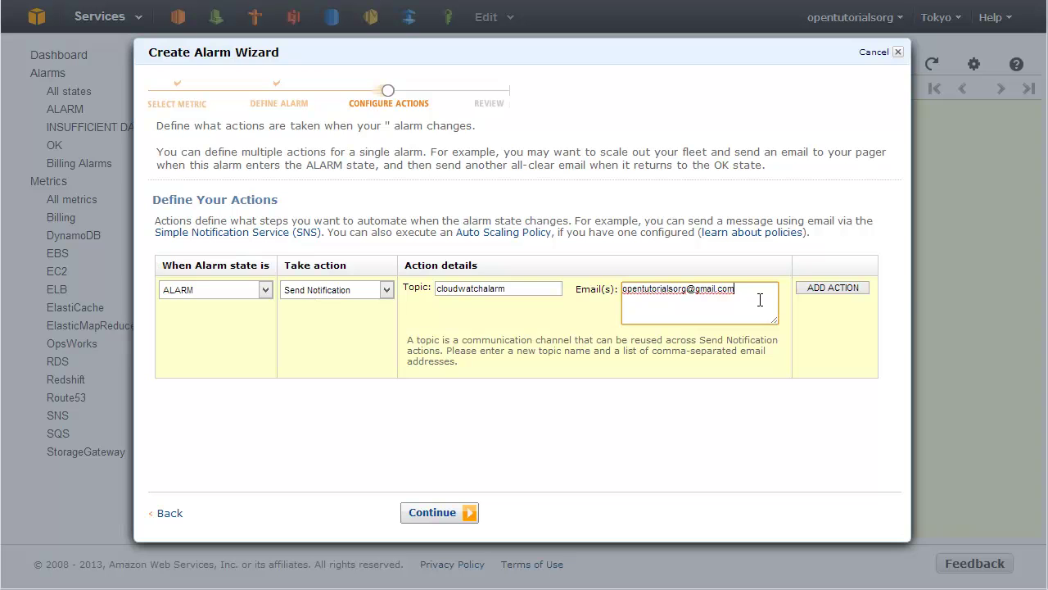
Add a second action row and recheck the Send Notification and topic fields.
{"action": "left_click", "coordinate": [835, 288]}
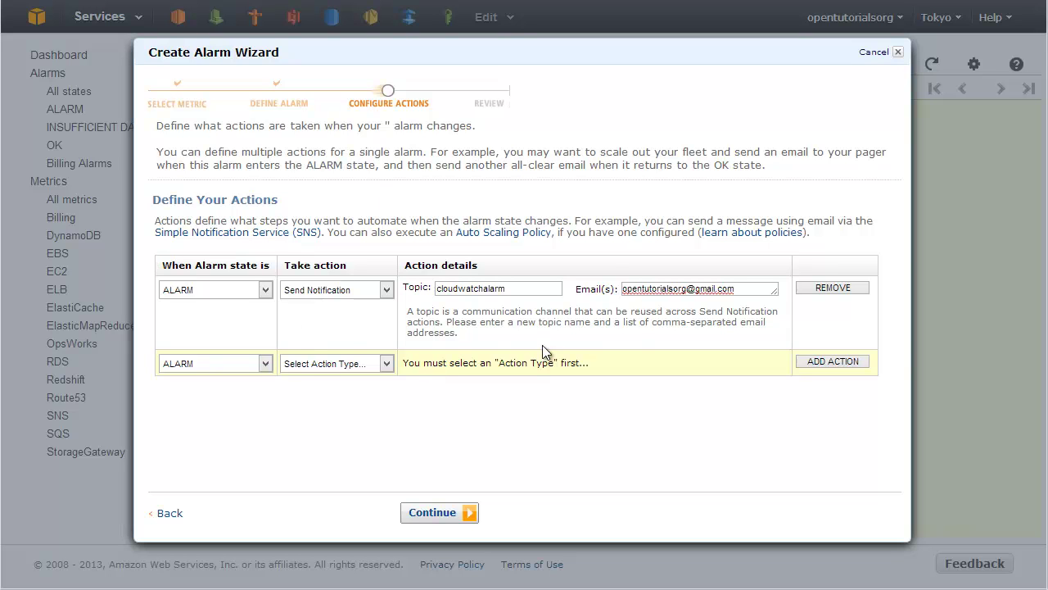
{"action": "left_click", "coordinate": [191, 292]}
{"action": "left_click", "coordinate": [313, 295]}
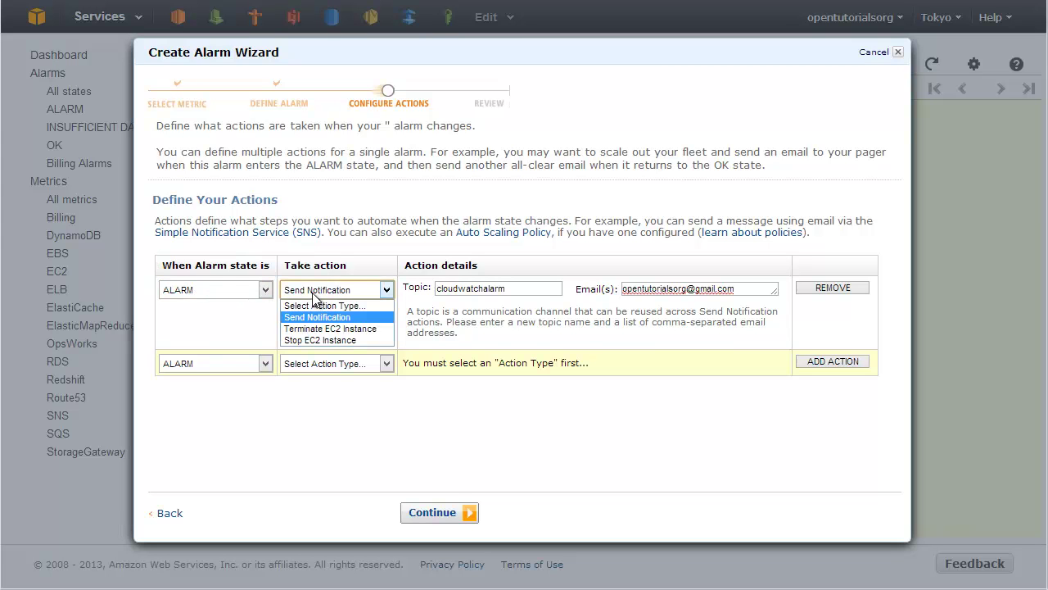
{"action": "left_click", "coordinate": [312, 296]}
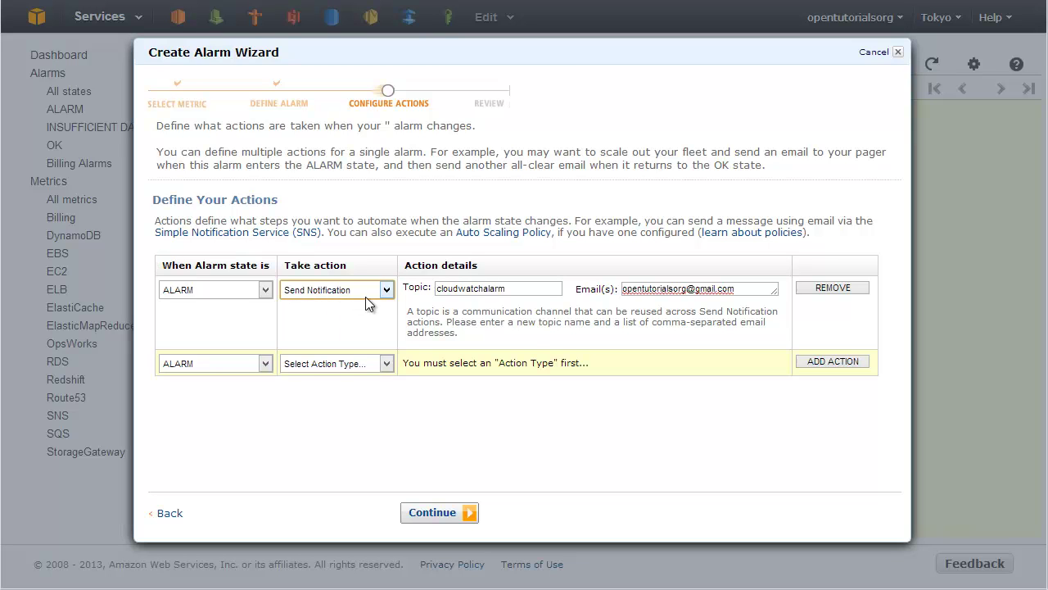
{"action": "double_click", "coordinate": [489, 288]}
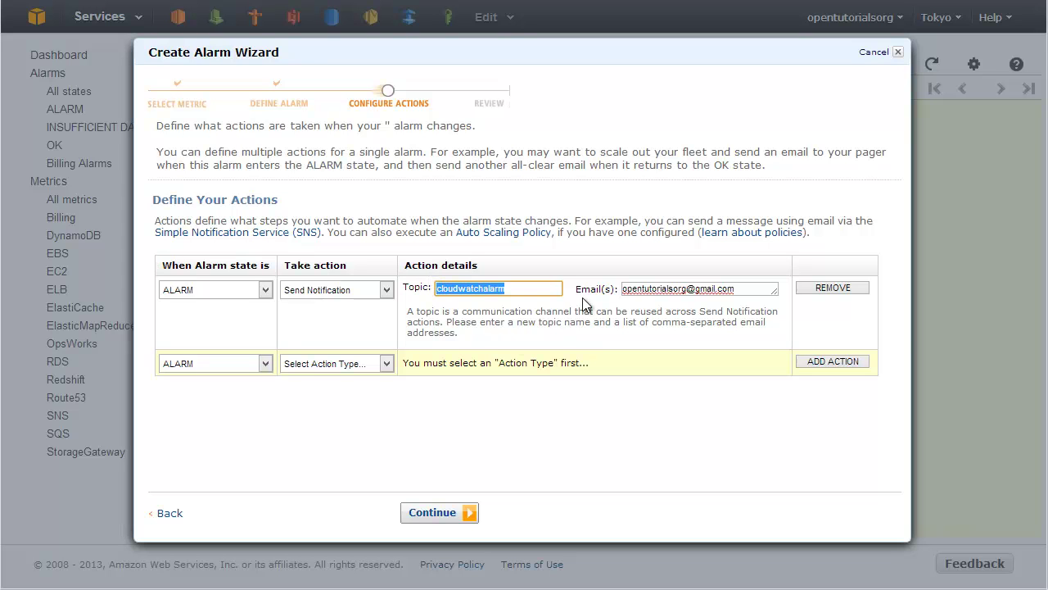
{"action": "left_click", "coordinate": [747, 293]}
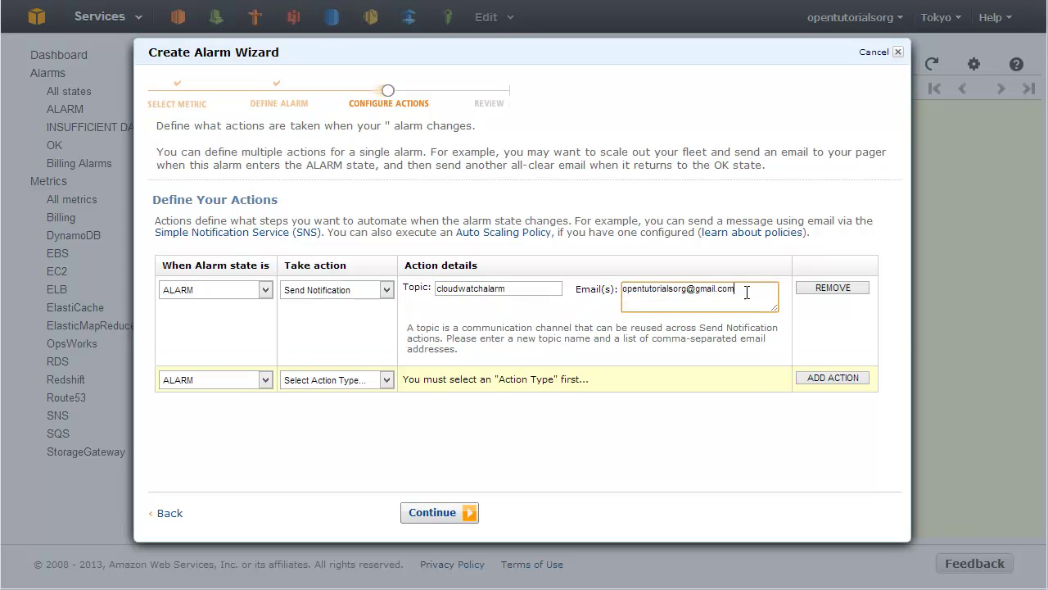
Review and create EC2 CPU ALARM (CPUUtilization >= 90 for 5 minutes), then close the wizard.
{"action": "left_click", "coordinate": [432, 512]}
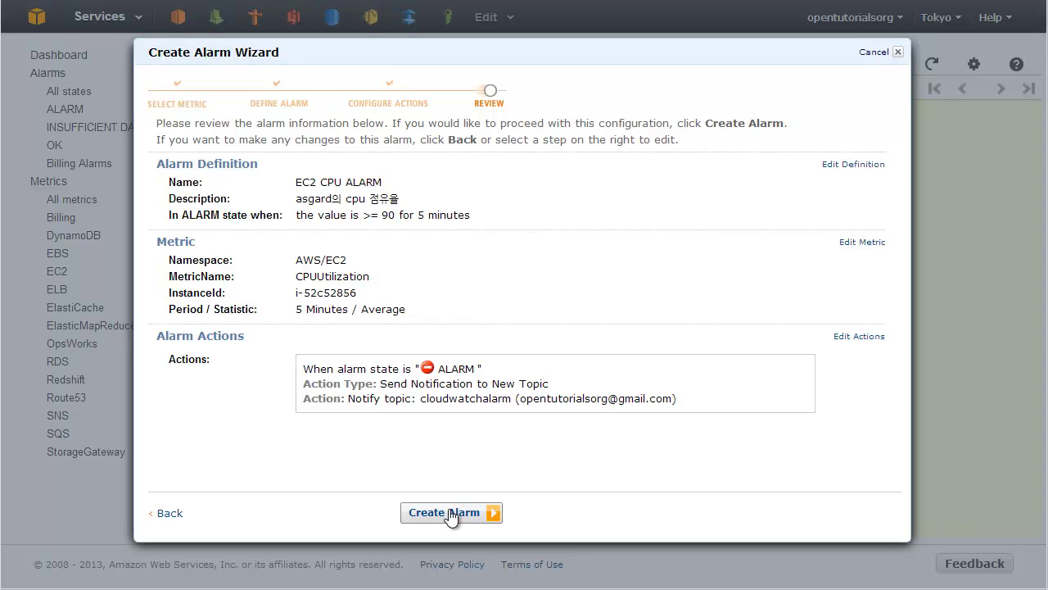
{"action": "left_click", "coordinate": [451, 514]}
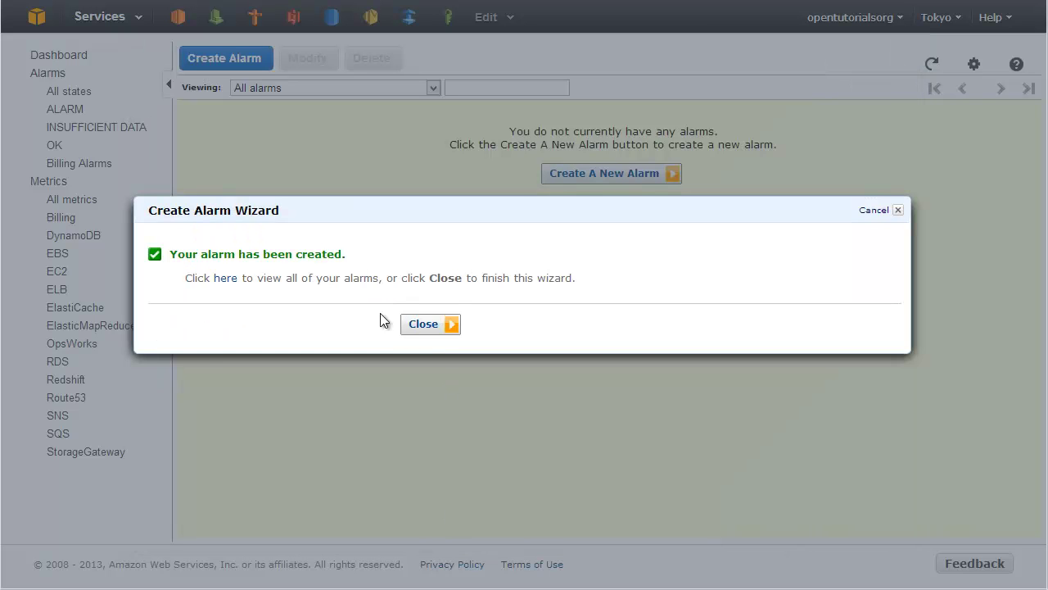
{"action": "left_click", "coordinate": [449, 325]}
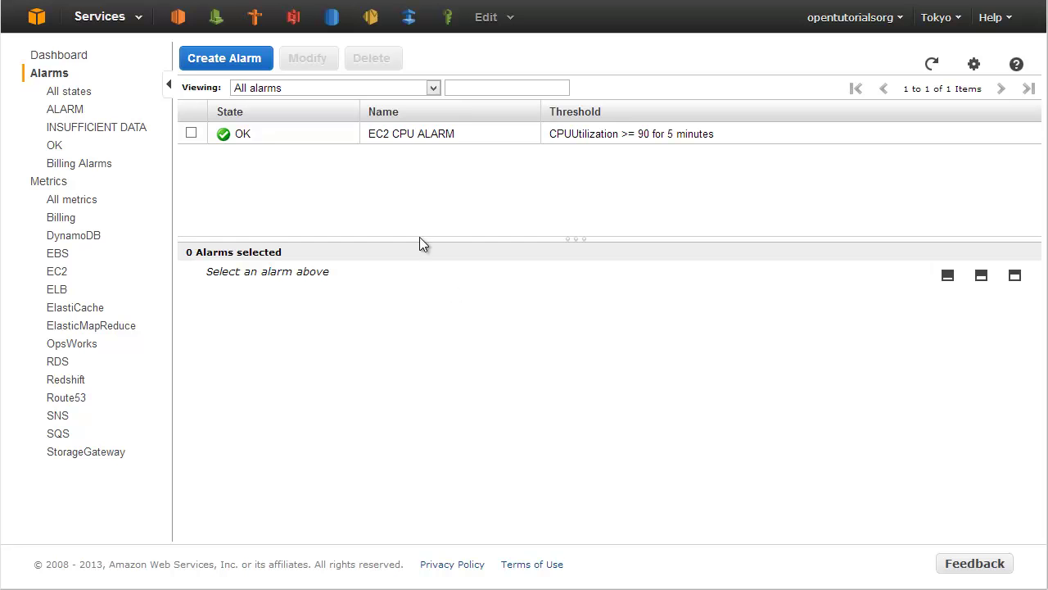
Select the EC2 CPU ALARM row to show its details and CPU graph below the list.
{"action": "left_click", "coordinate": [408, 148]}
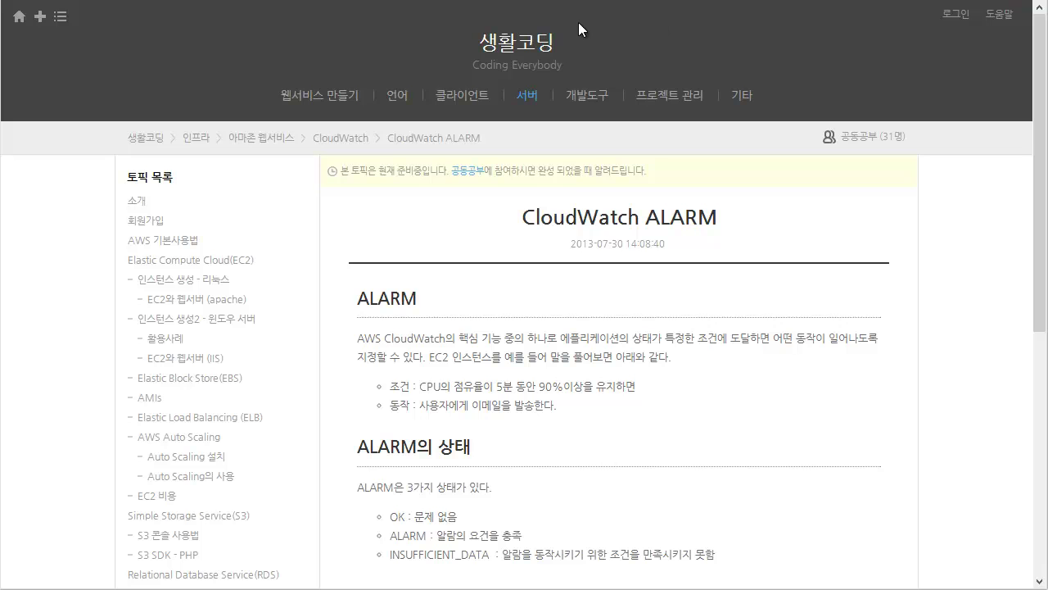
{"action": "mouse_move", "coordinate": [525, 100]}
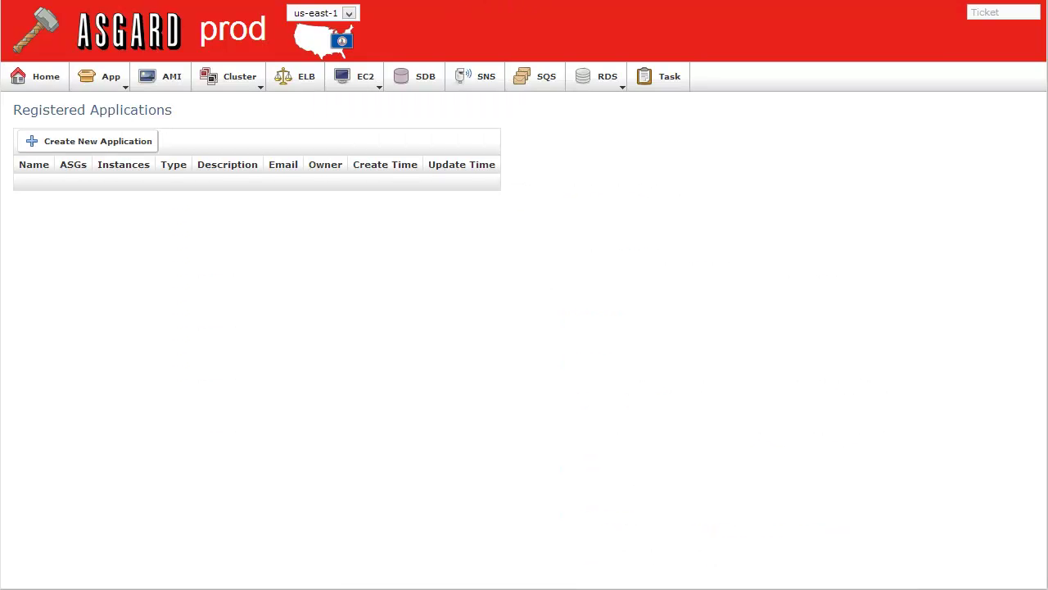
{"action": "mouse_move", "coordinate": [238, 79]}
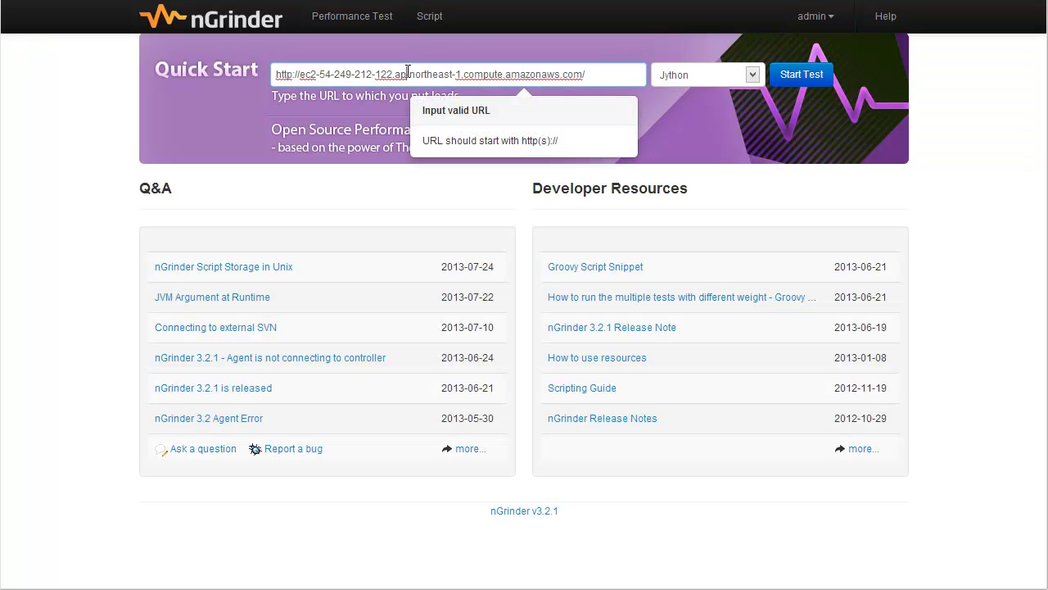
Start a quick nGrinder load test on the EC2 URL with 1 agent and 2 virtual users.
{"action": "triple_click", "coordinate": [369, 75]}
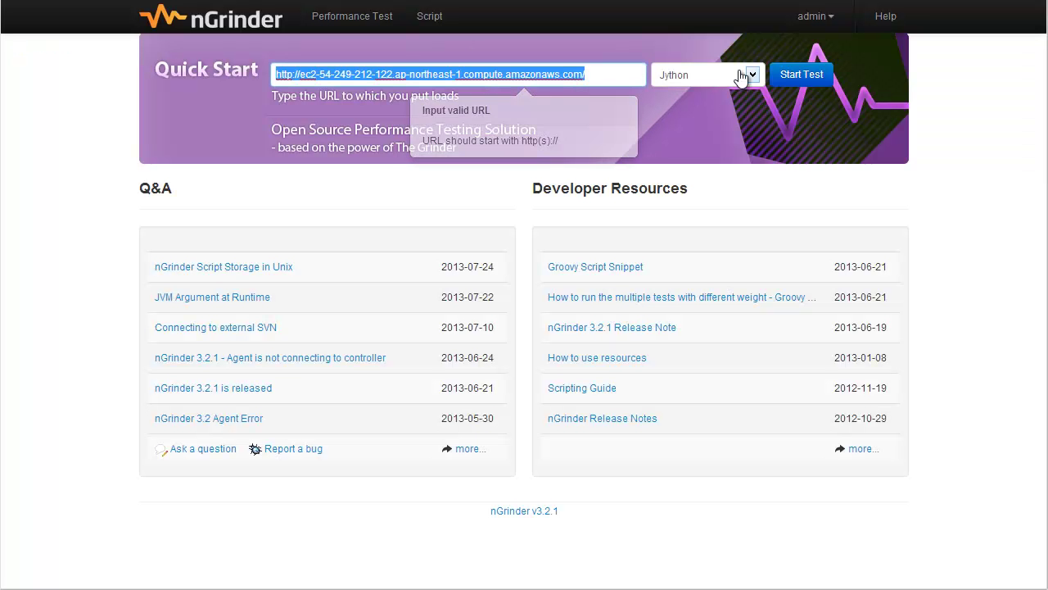
{"action": "left_click", "coordinate": [802, 75]}
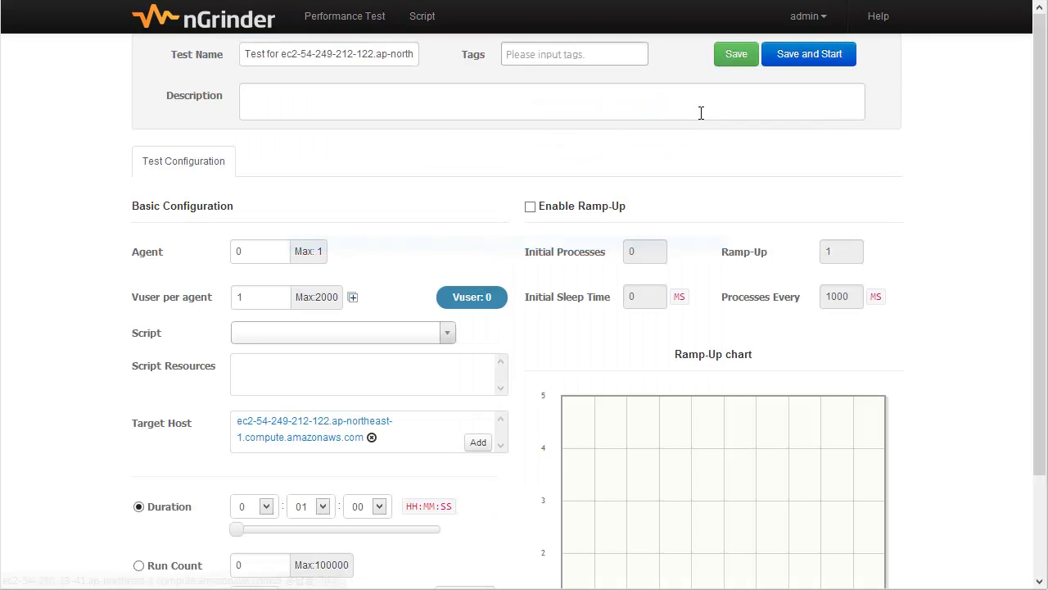
{"action": "left_click", "coordinate": [374, 334]}
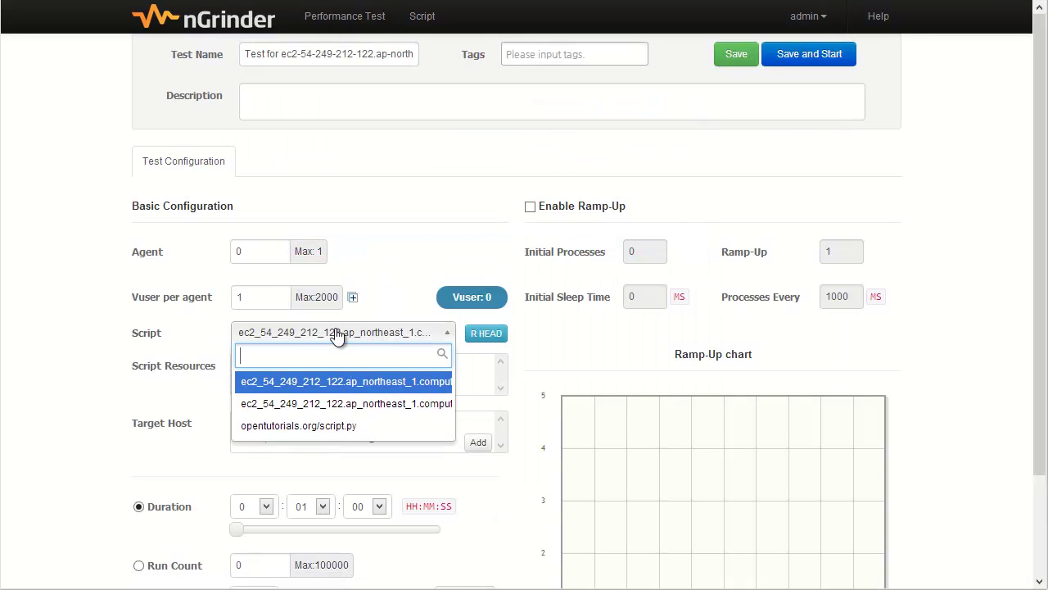
{"action": "left_click", "coordinate": [276, 260]}
{"action": "double_click", "coordinate": [276, 261]}
{"action": "type", "text": "1"}
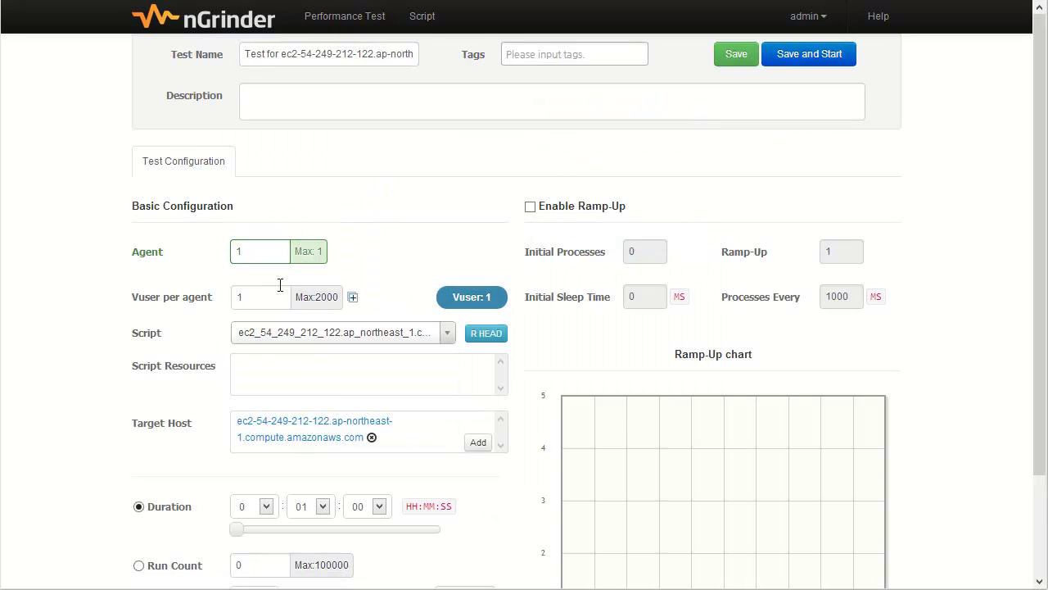
{"action": "left_click", "coordinate": [258, 289]}
{"action": "double_click", "coordinate": [257, 303]}
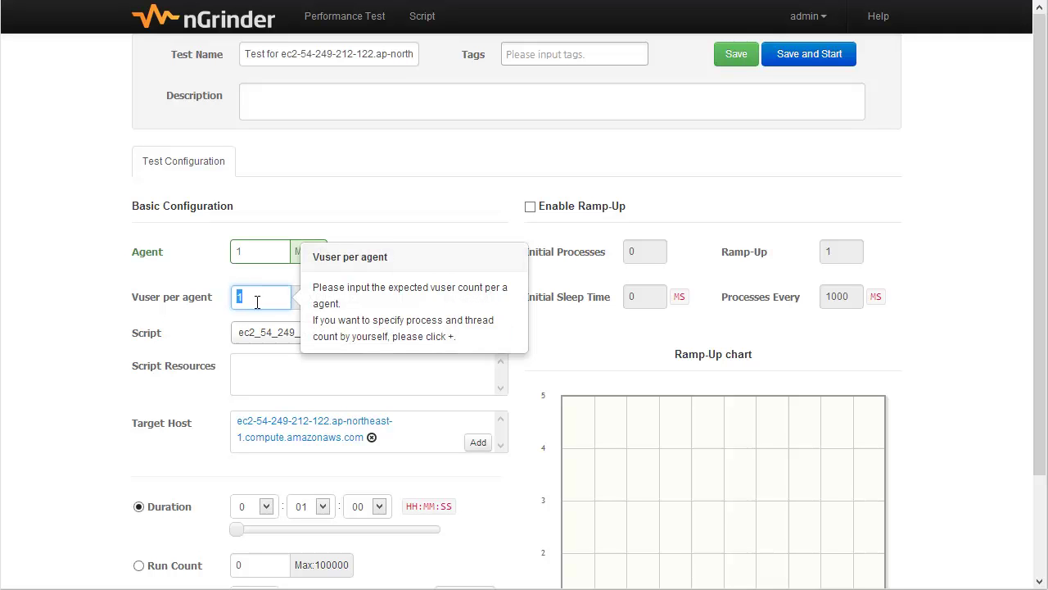
{"action": "type", "text": "10"}
{"action": "double_click", "coordinate": [259, 296]}
{"action": "type", "text": "2"}
{"action": "left_click", "coordinate": [300, 203]}
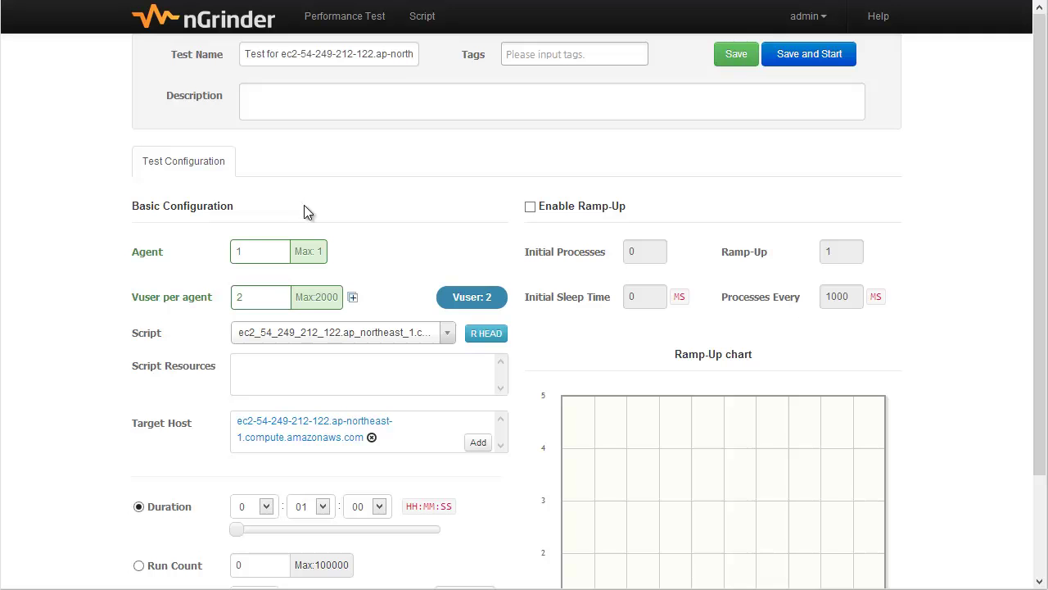
Keep the same test script and lower the virtual users to 1.
{"action": "left_click", "coordinate": [346, 336]}
{"action": "left_click", "coordinate": [346, 336]}
{"action": "double_click", "coordinate": [258, 297]}
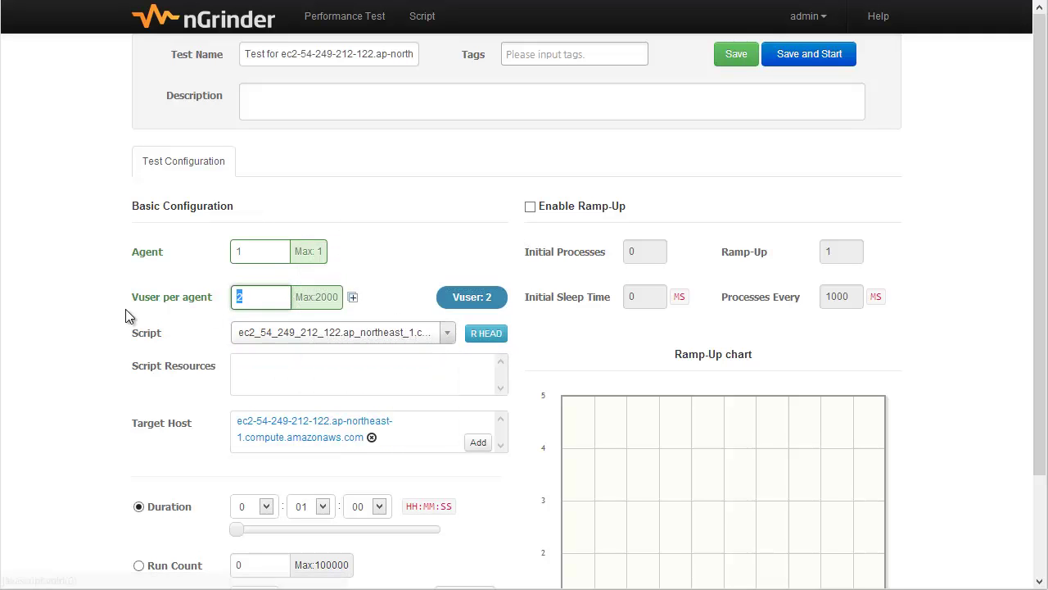
{"action": "type", "text": "1"}
Set the test duration to 1 hour, then save and run the test immediately.
{"action": "scroll", "coordinate": [325, 296], "scroll_direction": "down", "scroll_amount": 3}
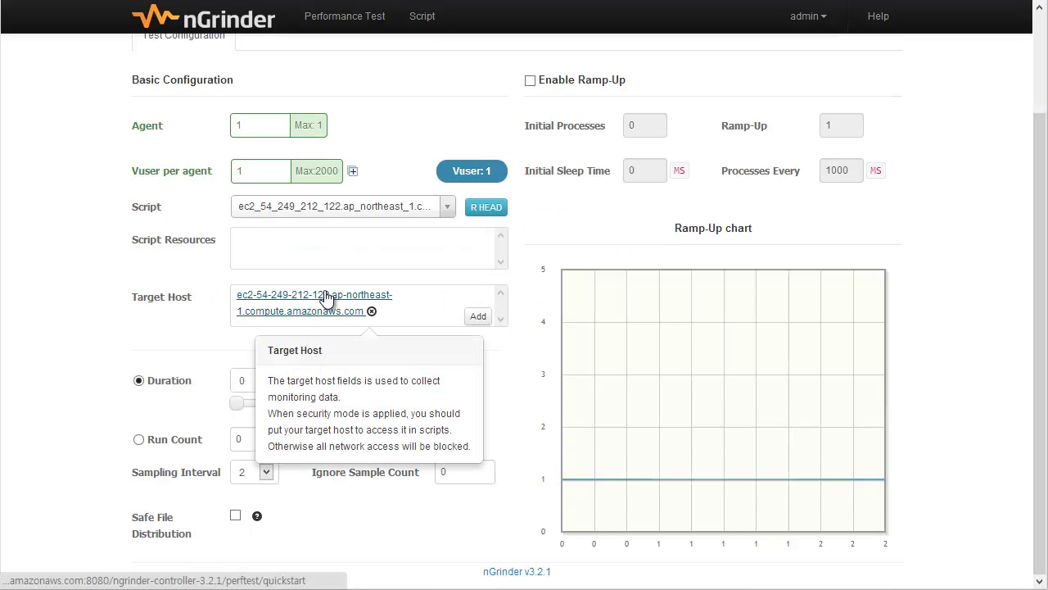
{"action": "left_click", "coordinate": [252, 384]}
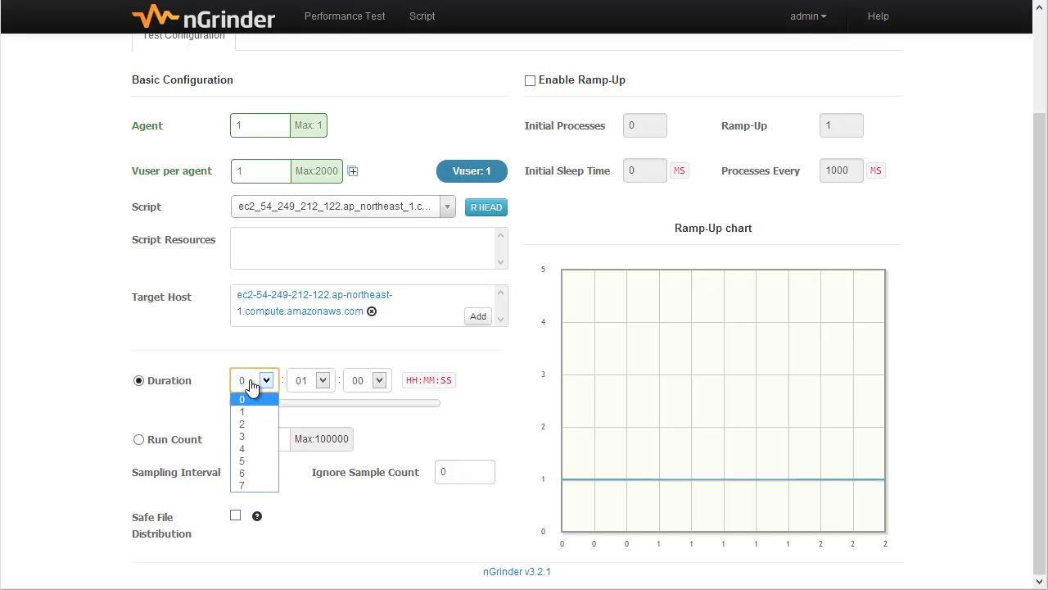
{"action": "left_click", "coordinate": [247, 410]}
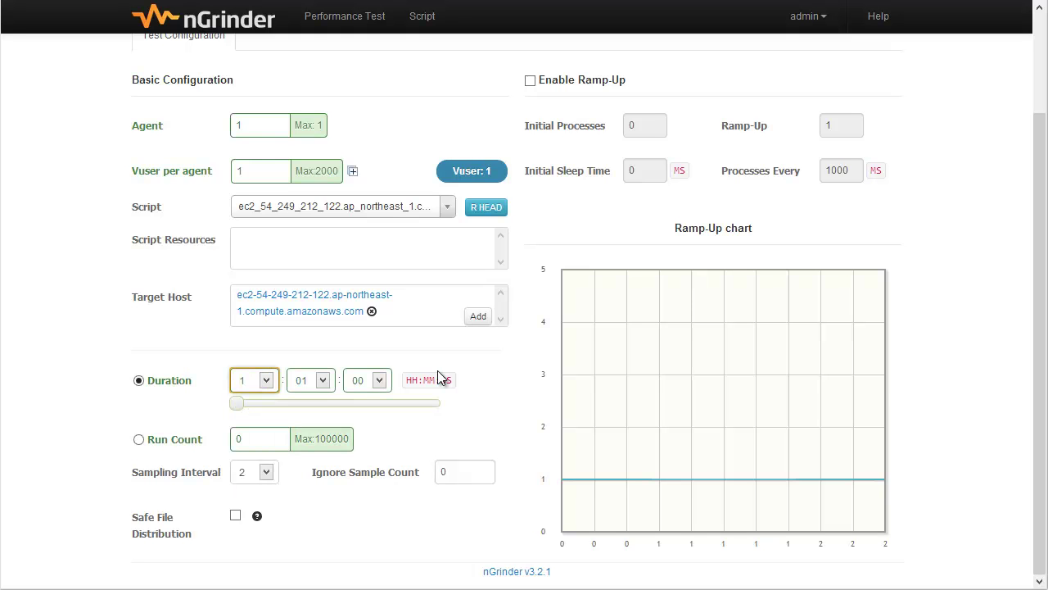
{"action": "scroll", "coordinate": [513, 328], "scroll_direction": "up", "scroll_amount": 2}
{"action": "scroll", "coordinate": [731, 180], "scroll_direction": "down", "scroll_amount": 2}
{"action": "scroll", "coordinate": [731, 180], "scroll_direction": "up", "scroll_amount": 2}
{"action": "left_click", "coordinate": [811, 56]}
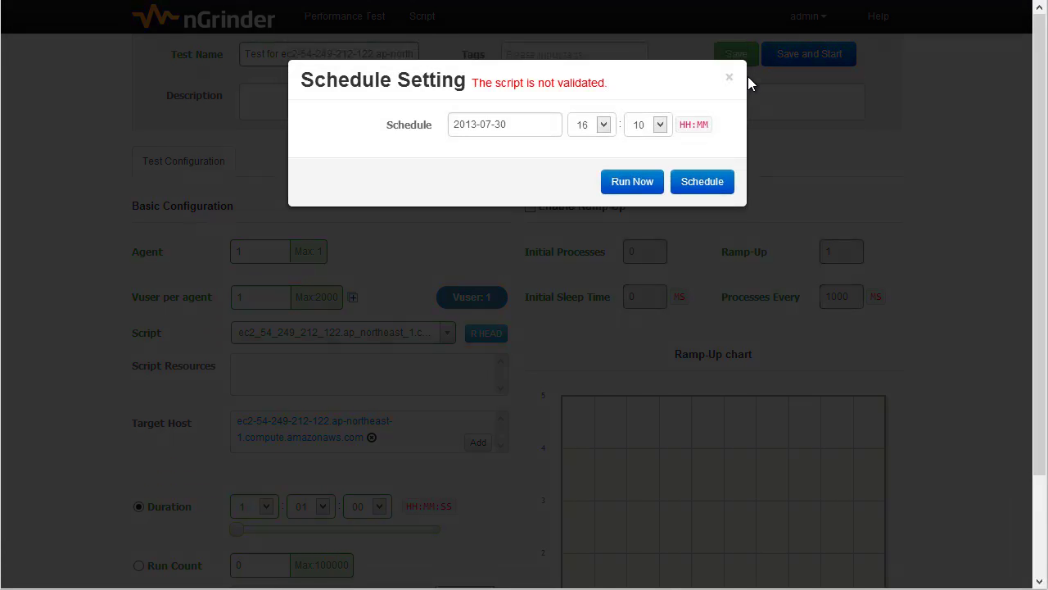
{"action": "left_click", "coordinate": [624, 184]}
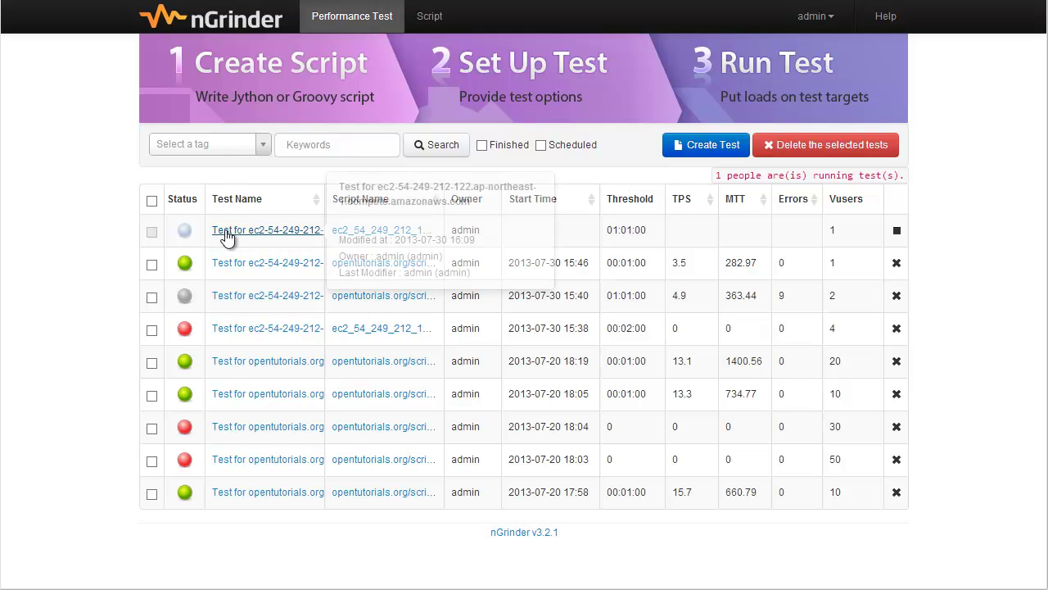
{"action": "mouse_move", "coordinate": [185, 237]}
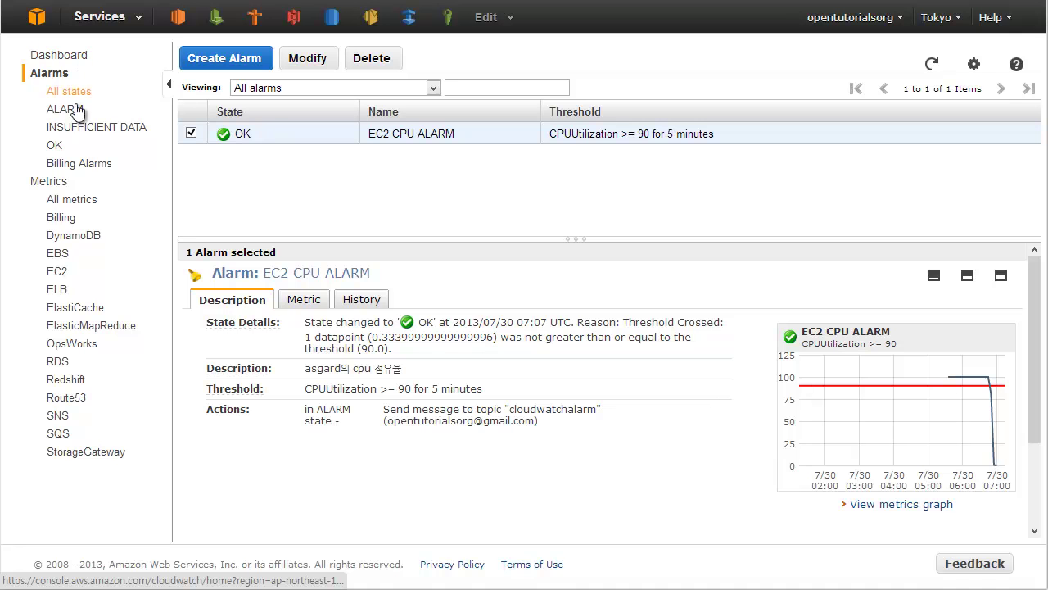
{"action": "left_click", "coordinate": [58, 271]}
{"action": "scroll", "coordinate": [326, 156], "scroll_direction": "down", "scroll_amount": 5}
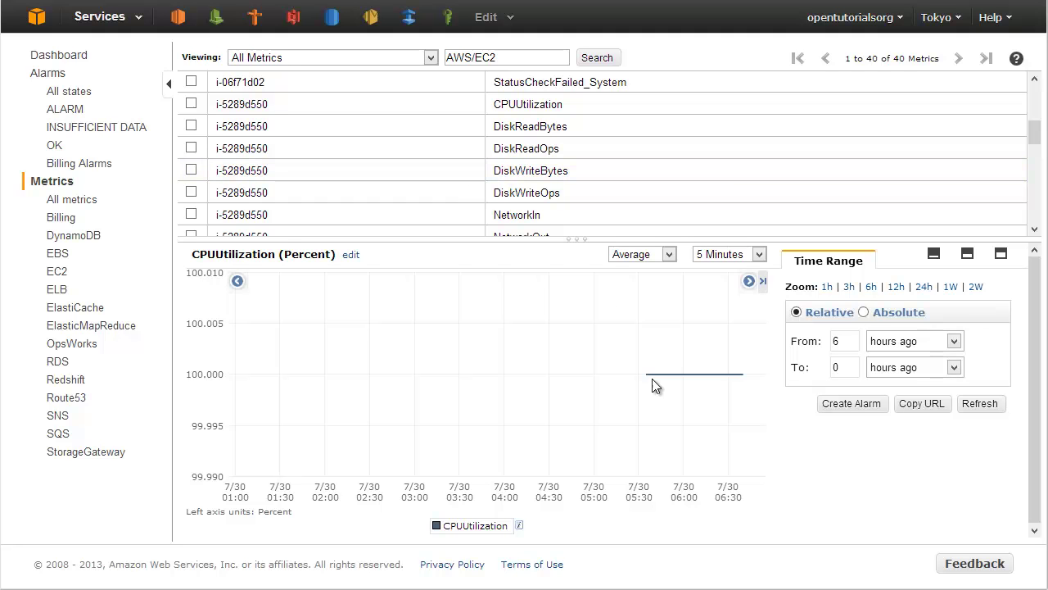
{"action": "left_click", "coordinate": [49, 74]}
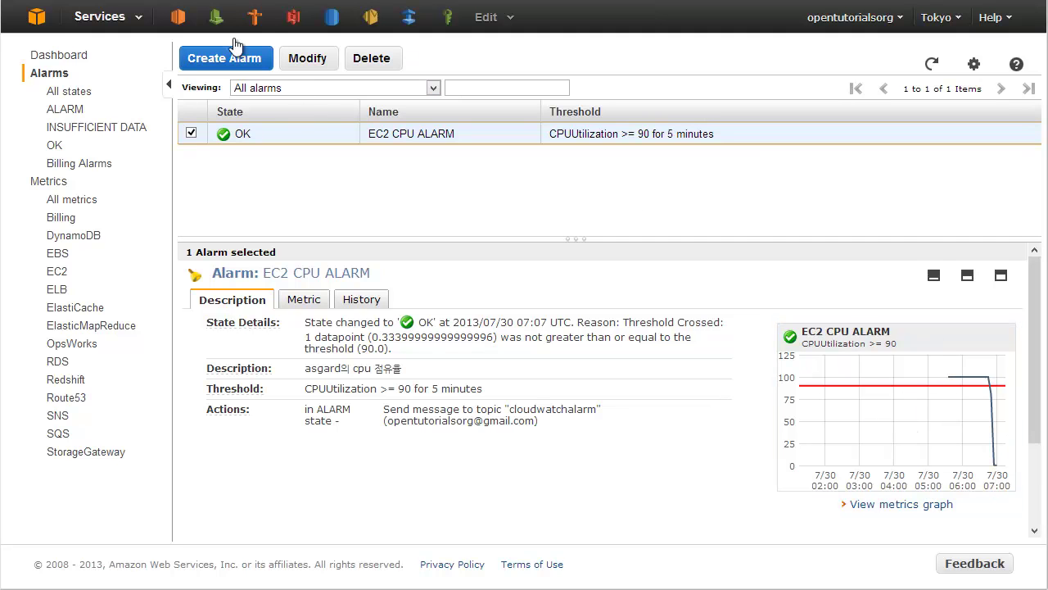
Show the asgard instance's Monitoring graphs in EC2 with an enlarged details pane.
{"action": "left_click", "coordinate": [178, 23]}
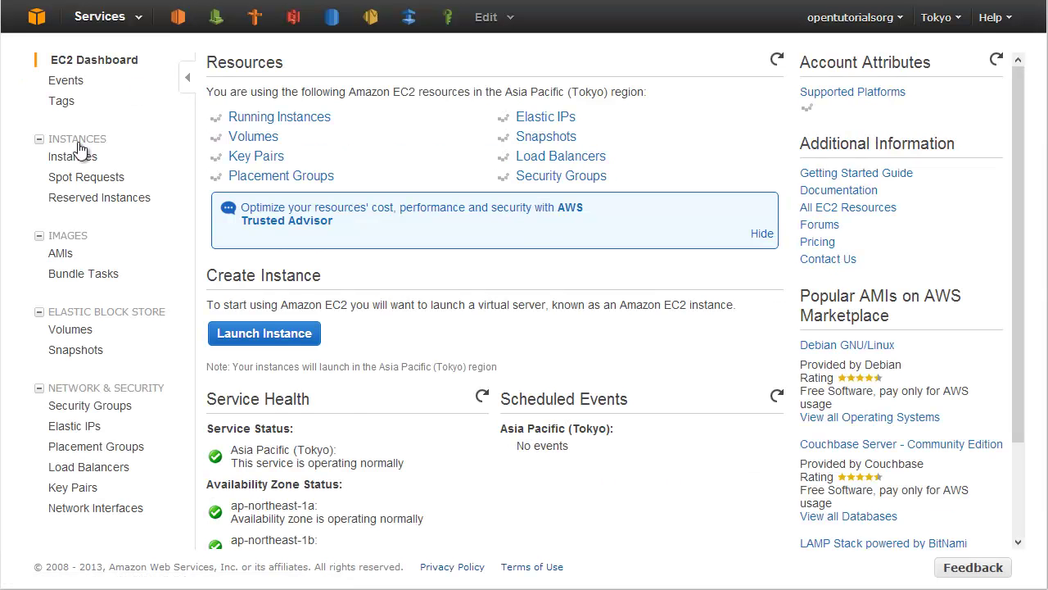
{"action": "left_click", "coordinate": [78, 155]}
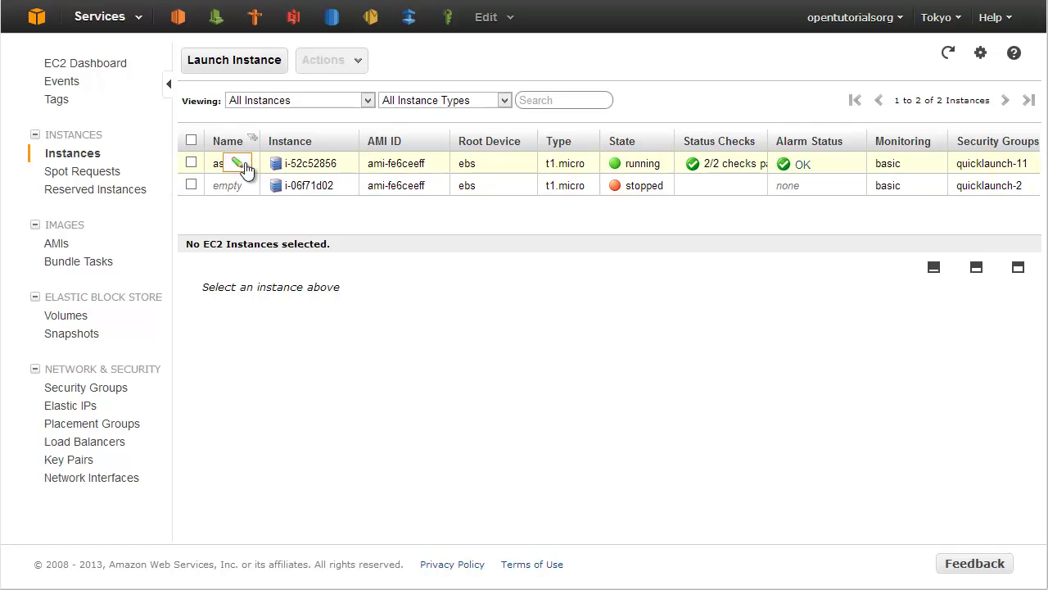
{"action": "left_click", "coordinate": [442, 169]}
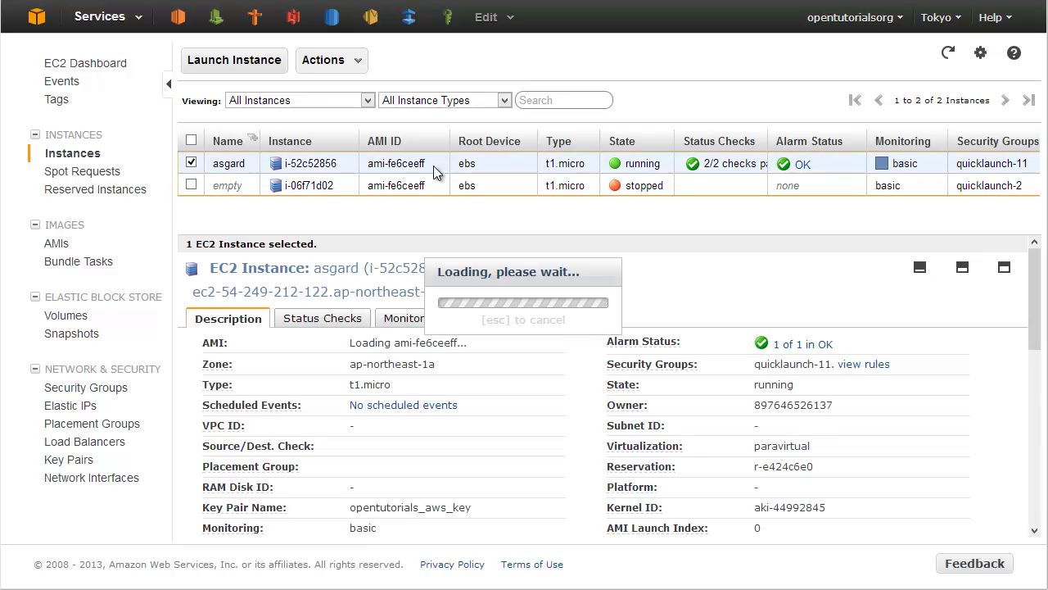
{"action": "left_click", "coordinate": [416, 323]}
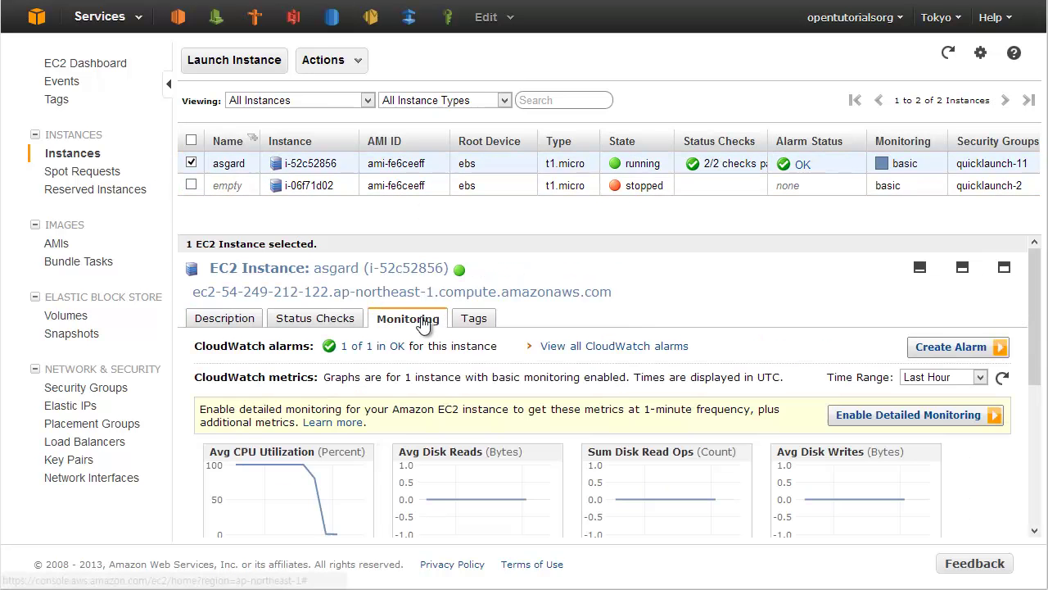
{"action": "left_click_drag", "start_coordinate": [452, 235], "coordinate": [453, 214]}
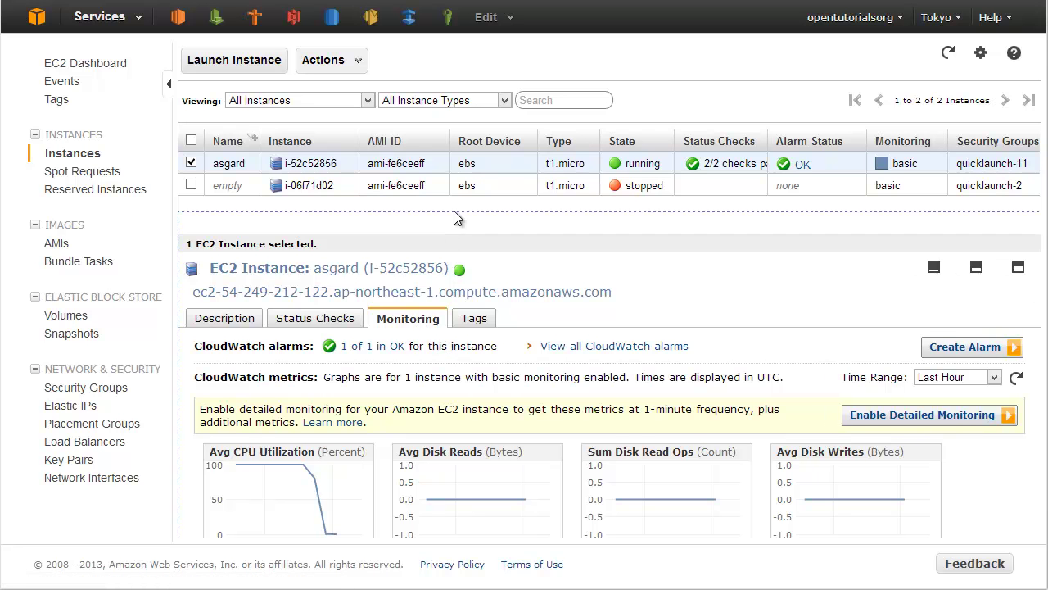
{"action": "scroll", "coordinate": [436, 406], "scroll_direction": "down", "scroll_amount": 2}
{"action": "scroll", "coordinate": [421, 391], "scroll_direction": "up", "scroll_amount": 1}
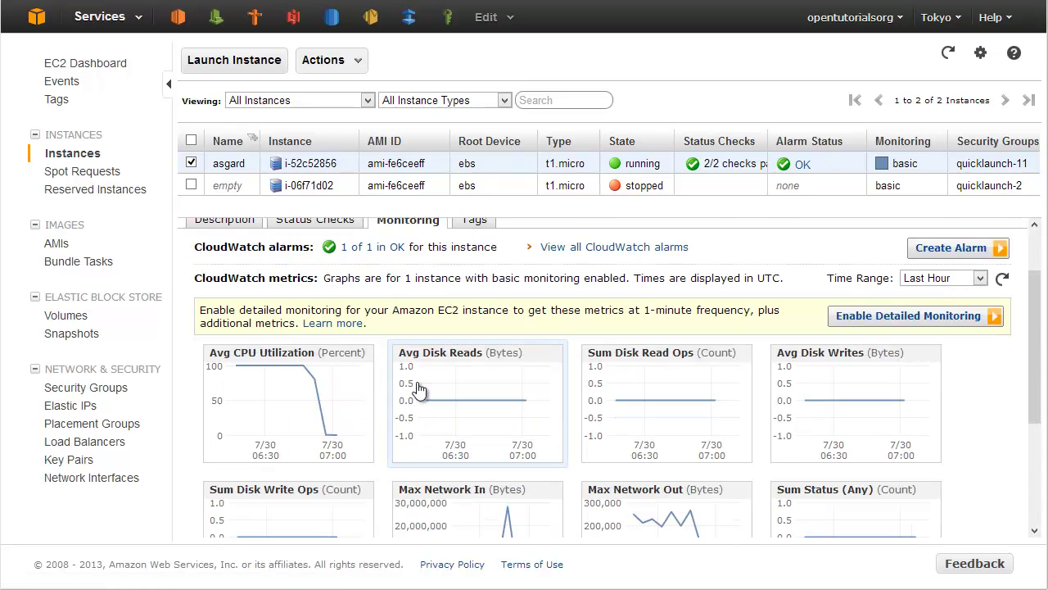
{"action": "scroll", "coordinate": [419, 389], "scroll_direction": "down", "scroll_amount": 3}
{"action": "scroll", "coordinate": [487, 417], "scroll_direction": "up", "scroll_amount": 2}
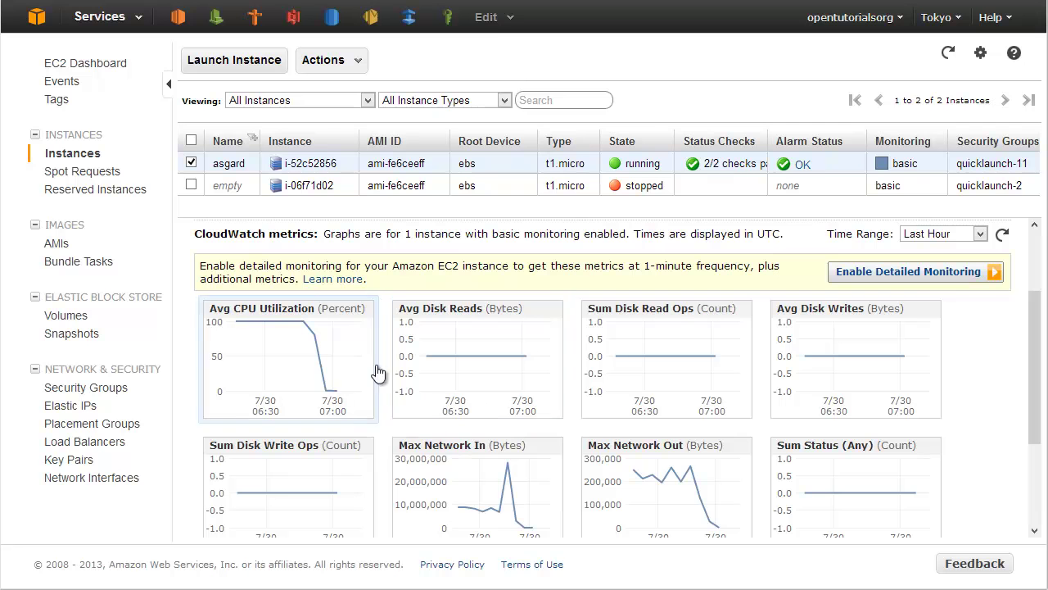
{"action": "scroll", "coordinate": [402, 397], "scroll_direction": "down", "scroll_amount": 1}
{"action": "scroll", "coordinate": [352, 407], "scroll_direction": "up", "scroll_amount": 1}
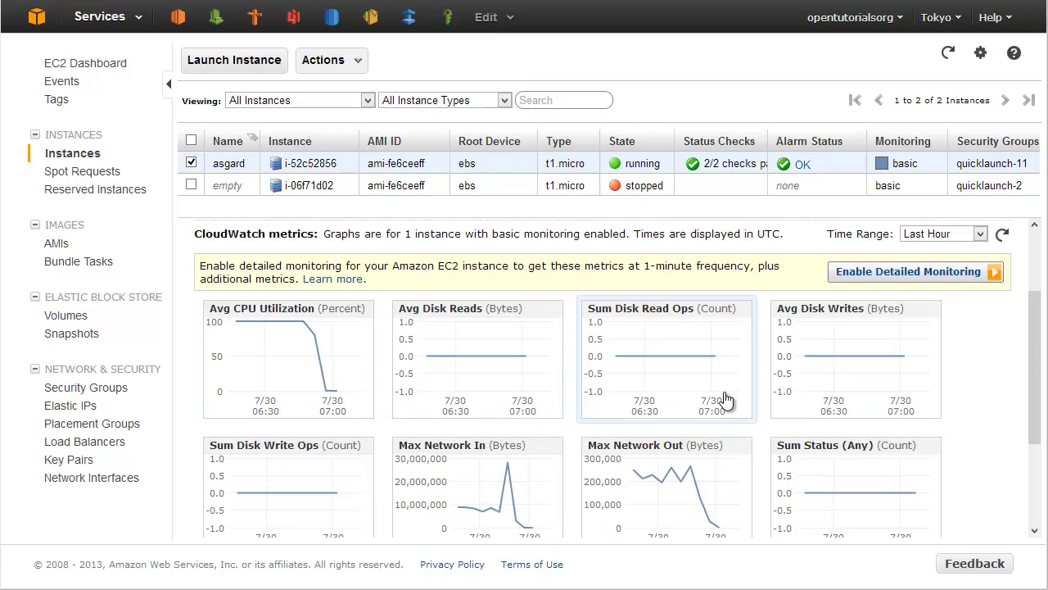
{"action": "scroll", "coordinate": [700, 400], "scroll_direction": "up", "scroll_amount": 1}
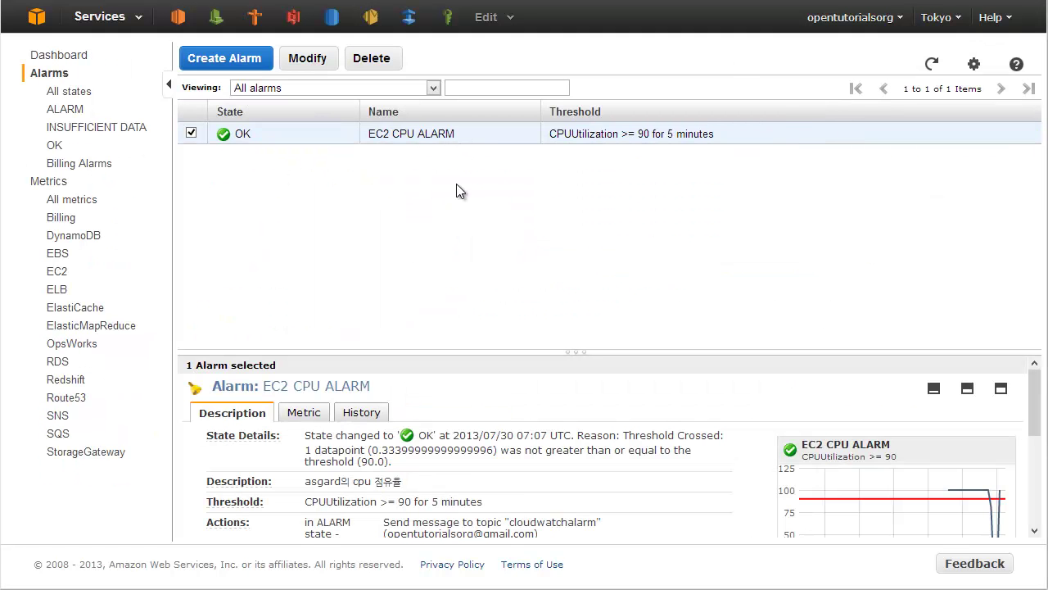
{"action": "left_click_drag", "start_coordinate": [481, 353], "coordinate": [482, 231]}
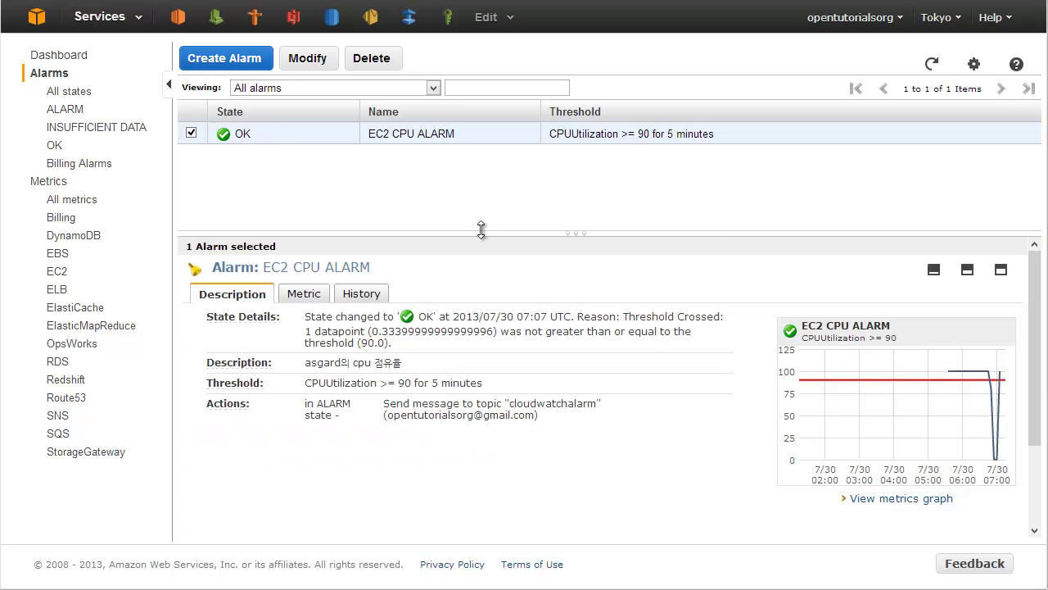
{"action": "left_click", "coordinate": [923, 393]}
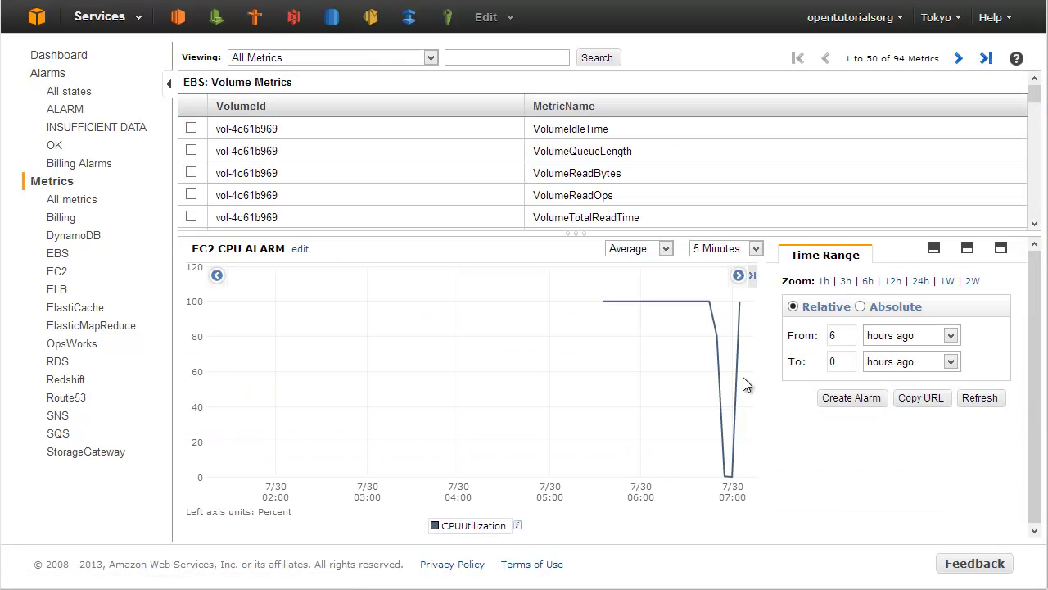
{"action": "left_click", "coordinate": [49, 73]}
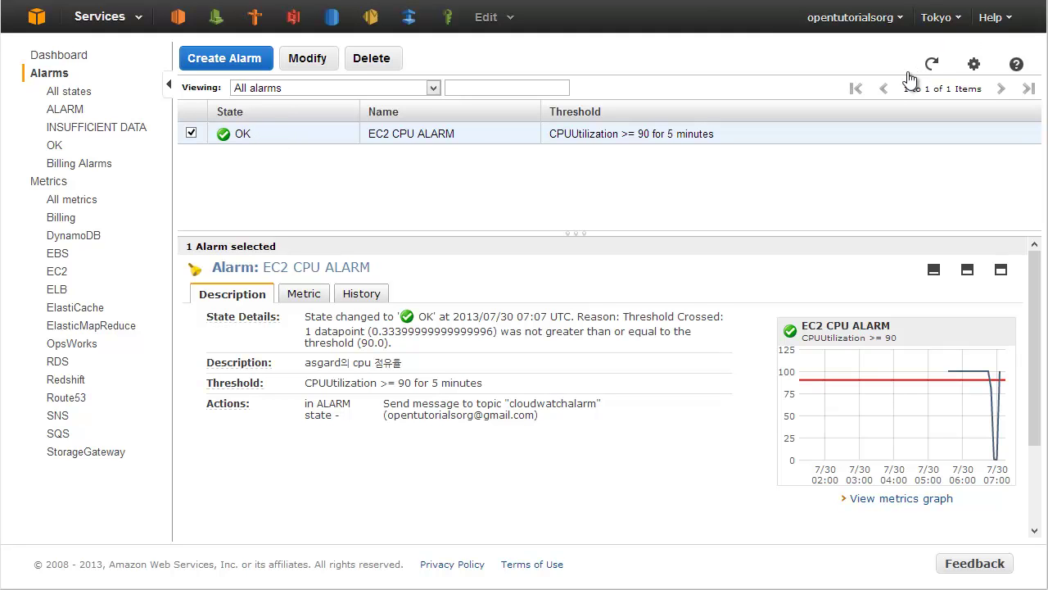
Refresh the alarm list to see EC2 CPU ALARM in ALARM state, then switch to Gmail.
{"action": "left_click", "coordinate": [908, 74]}
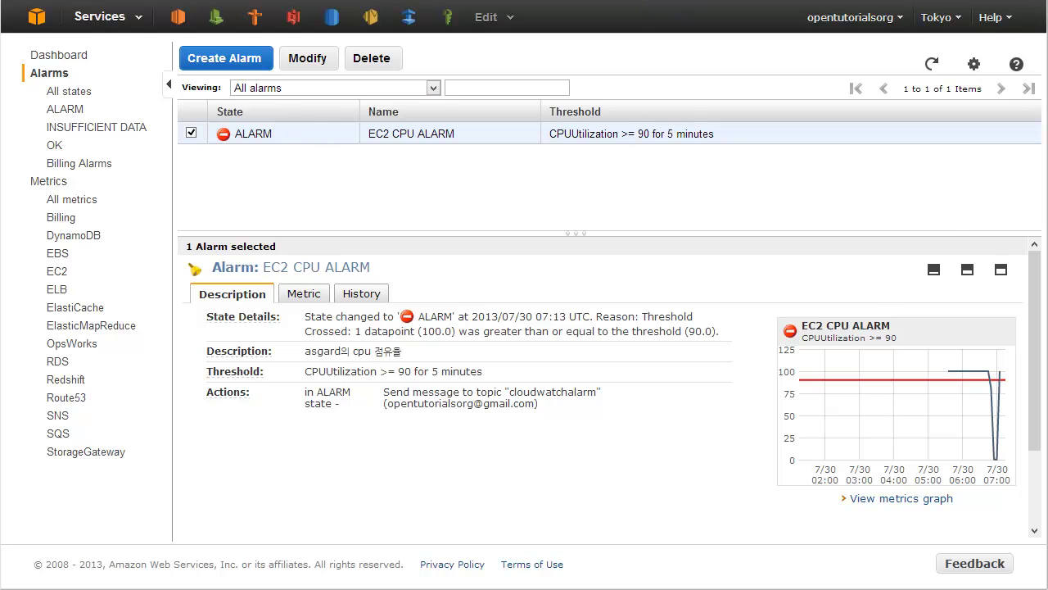
{"action": "key", "text": "ctrl+Tab"}
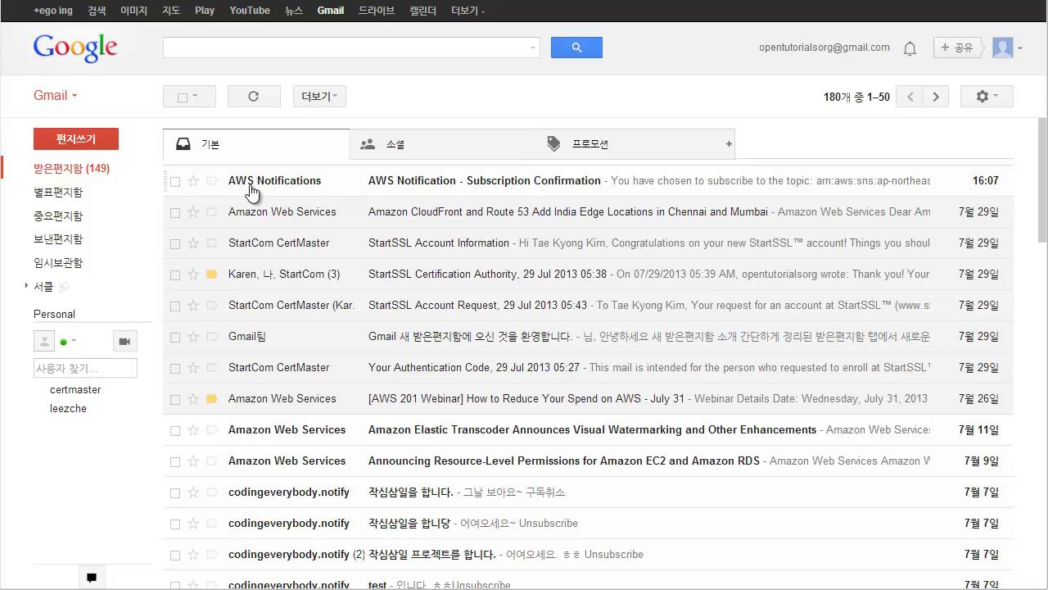
Open the newest AWS Notifications email at the top of the inbox.
{"action": "mouse_move", "coordinate": [314, 188]}
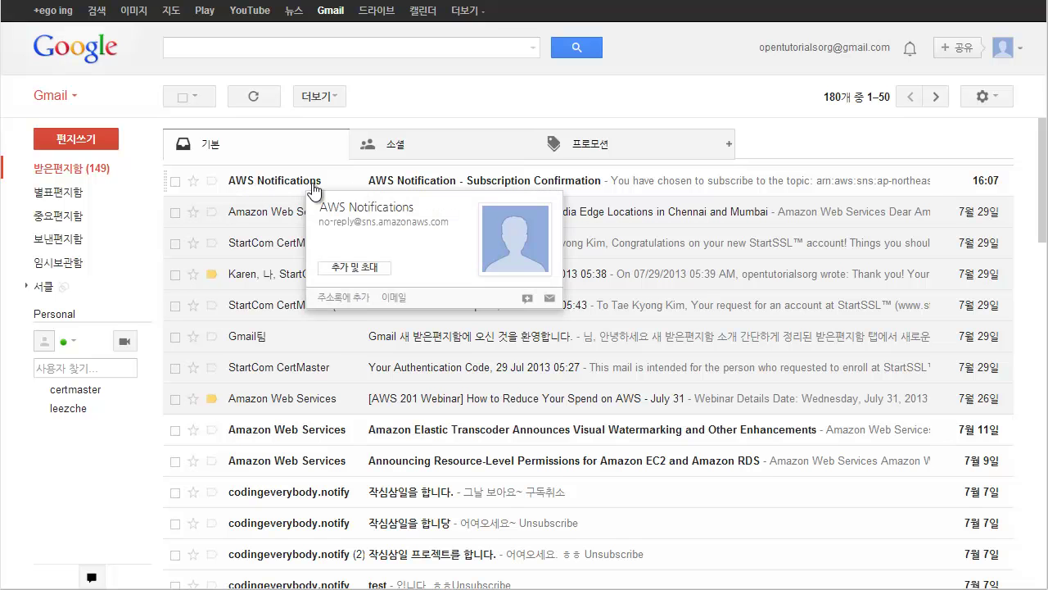
{"action": "left_click", "coordinate": [444, 187]}
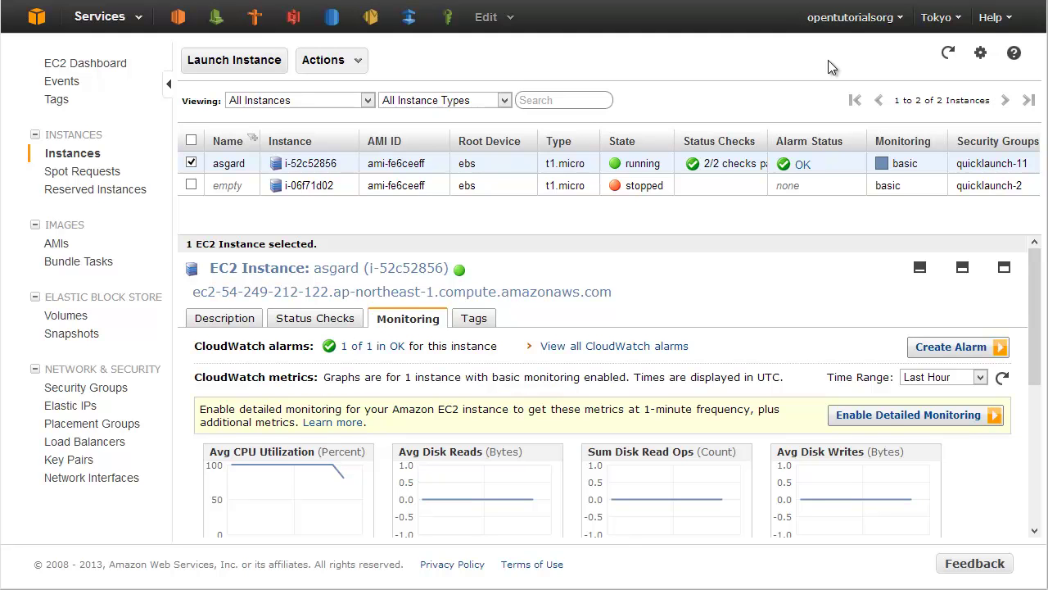
Switch the EC2 console to the US East (N. Virginia) region.
{"action": "left_click", "coordinate": [938, 20]}
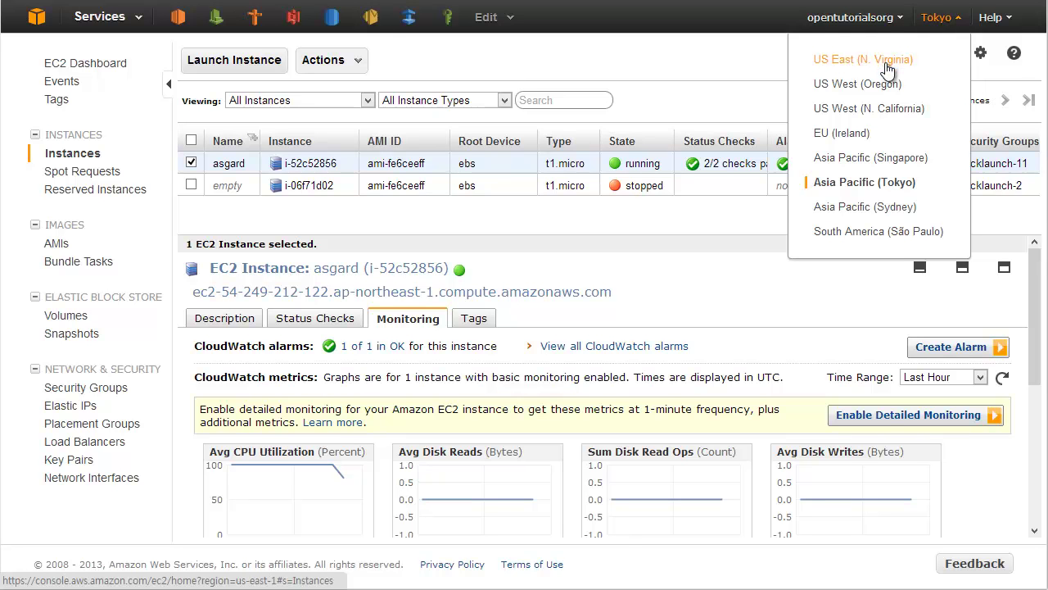
{"action": "left_click", "coordinate": [888, 69]}
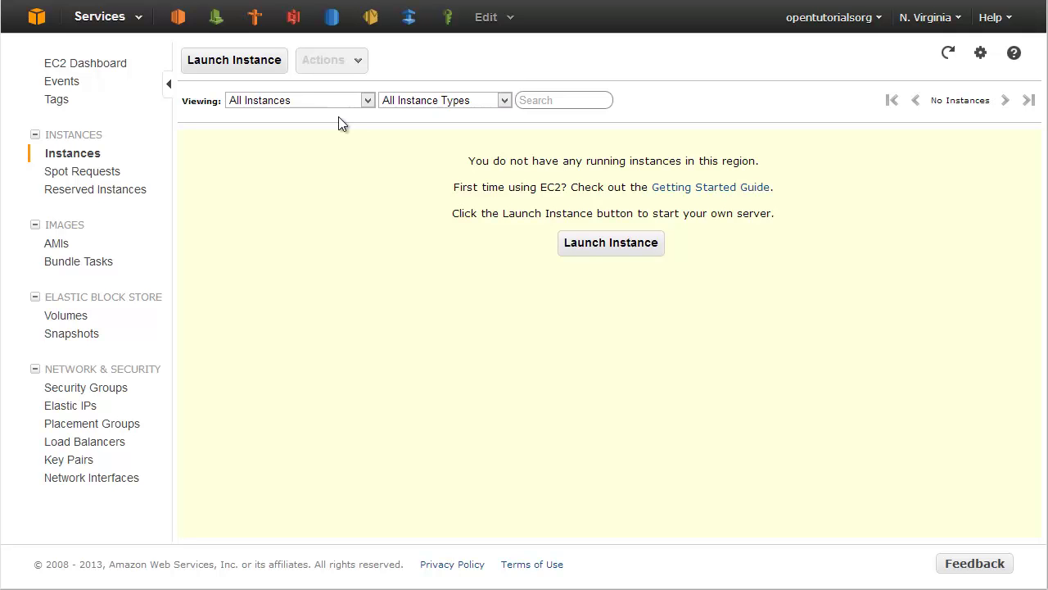
Open CloudWatch, keep the current region, and view the existing Billing Alarms.
{"action": "left_click", "coordinate": [221, 25]}
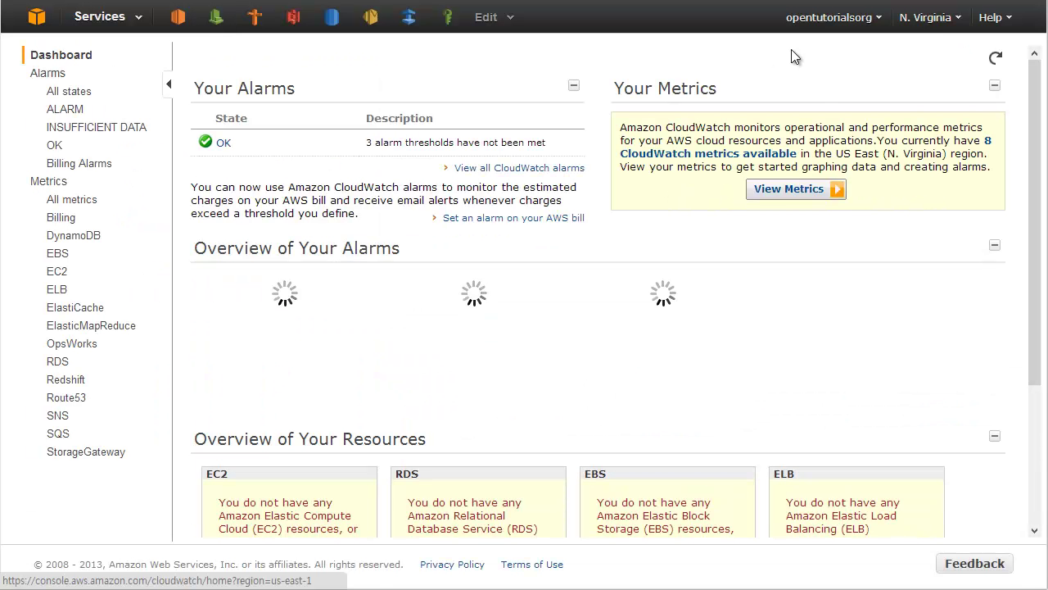
{"action": "left_click", "coordinate": [924, 18]}
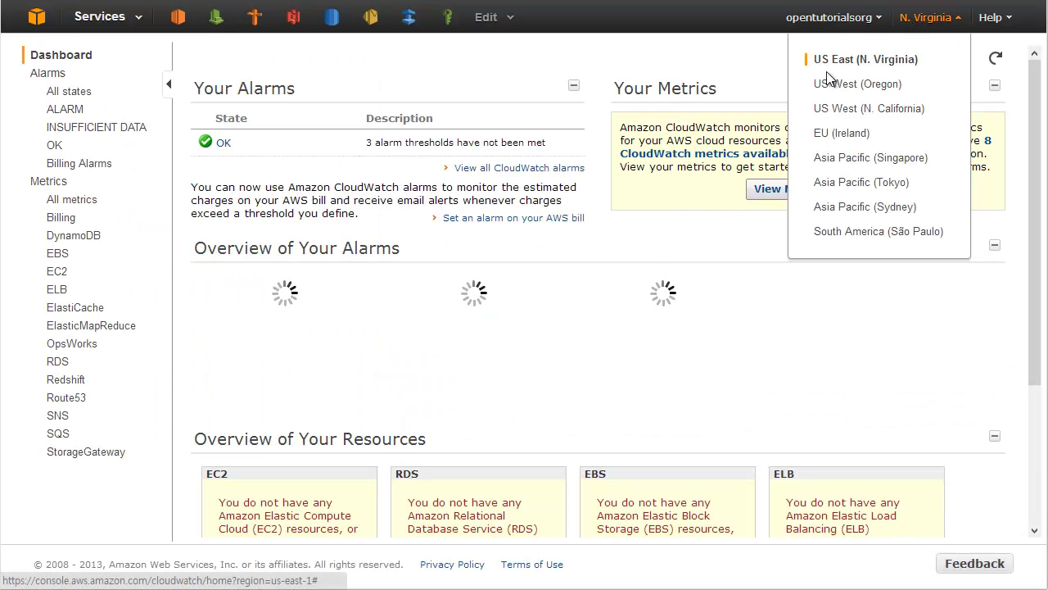
{"action": "left_click", "coordinate": [587, 61]}
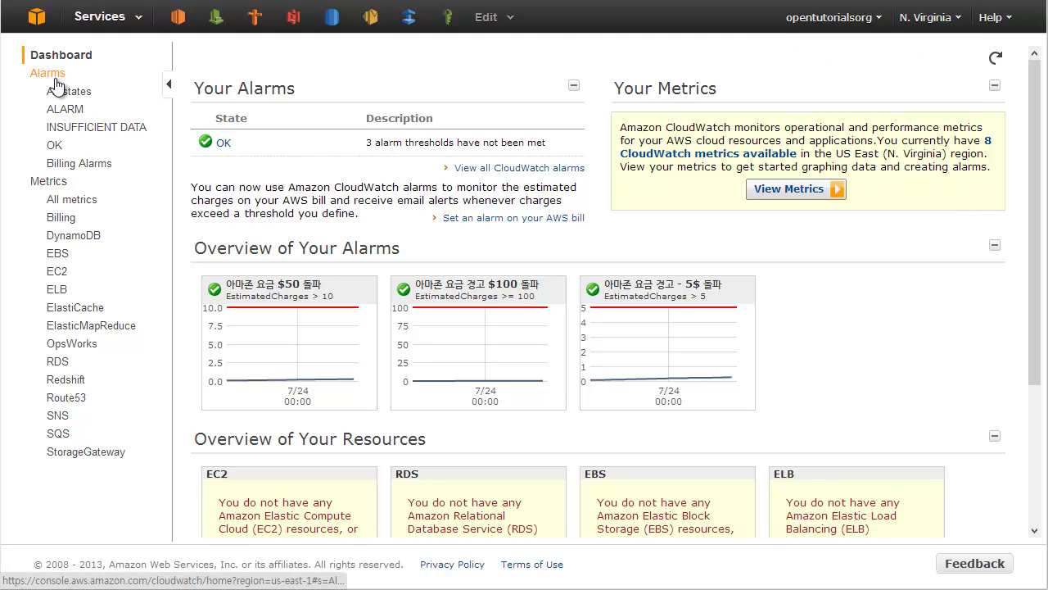
{"action": "left_click", "coordinate": [76, 164]}
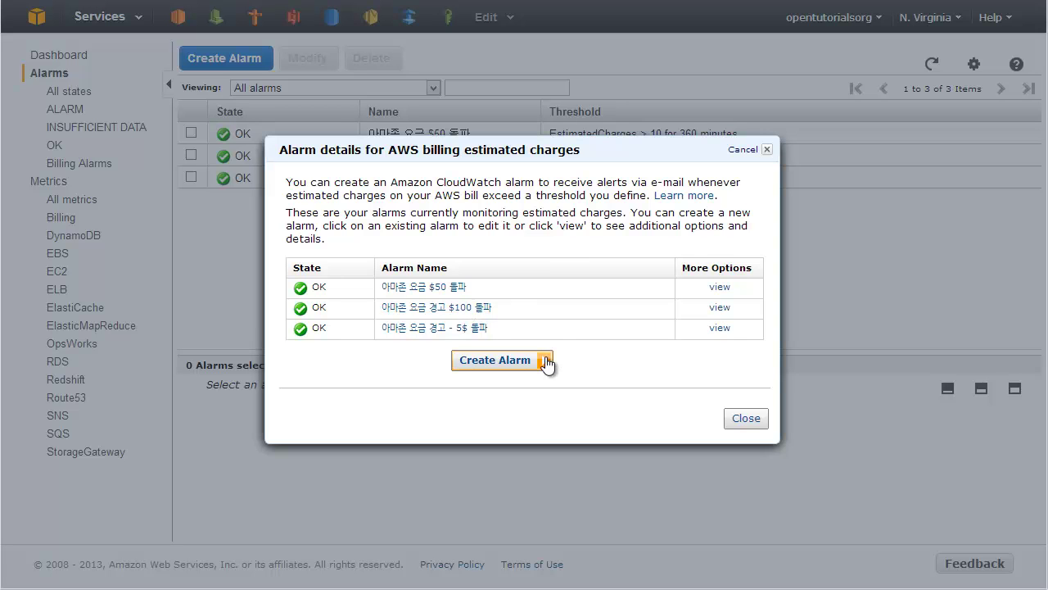
Start a new billing alarm from the billing alarm details dialog.
{"action": "left_click", "coordinate": [494, 362]}
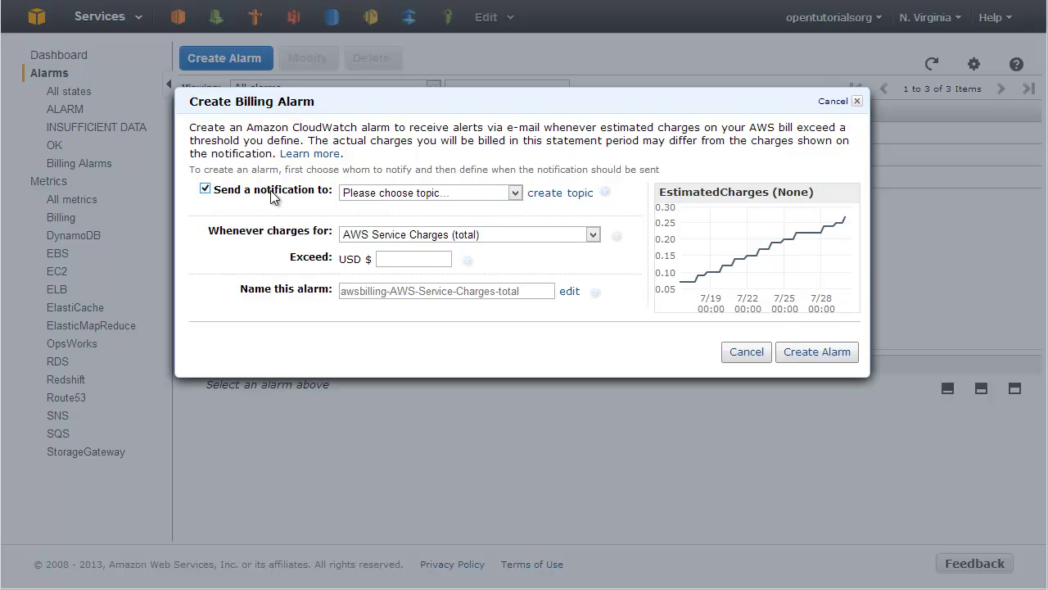
Create a new notification topic named billingnotify for the billing alarm.
{"action": "left_click", "coordinate": [390, 200]}
{"action": "left_click", "coordinate": [421, 186]}
{"action": "left_click", "coordinate": [483, 195]}
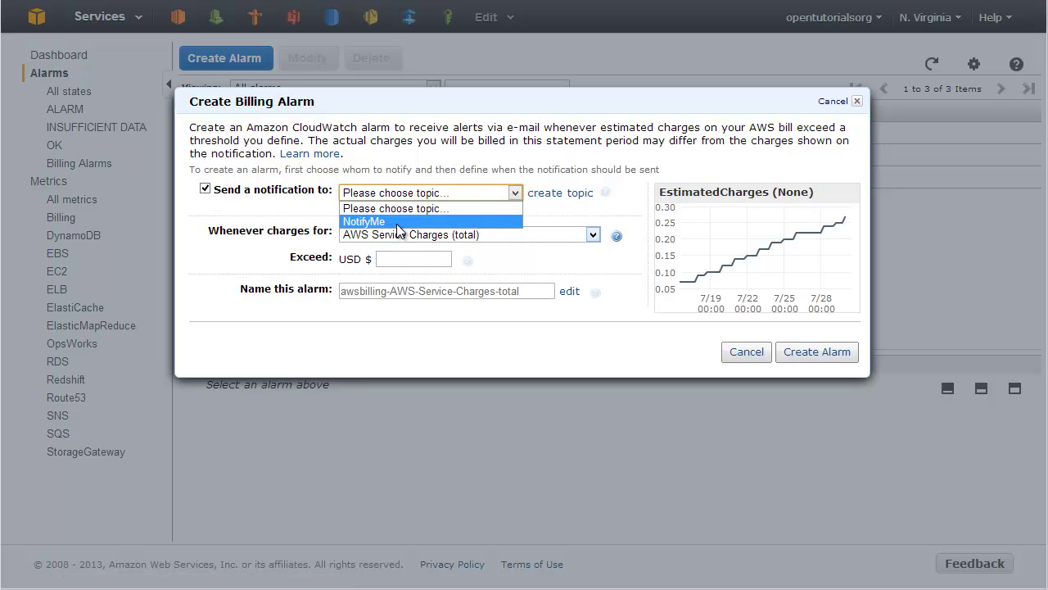
{"action": "left_click", "coordinate": [465, 172]}
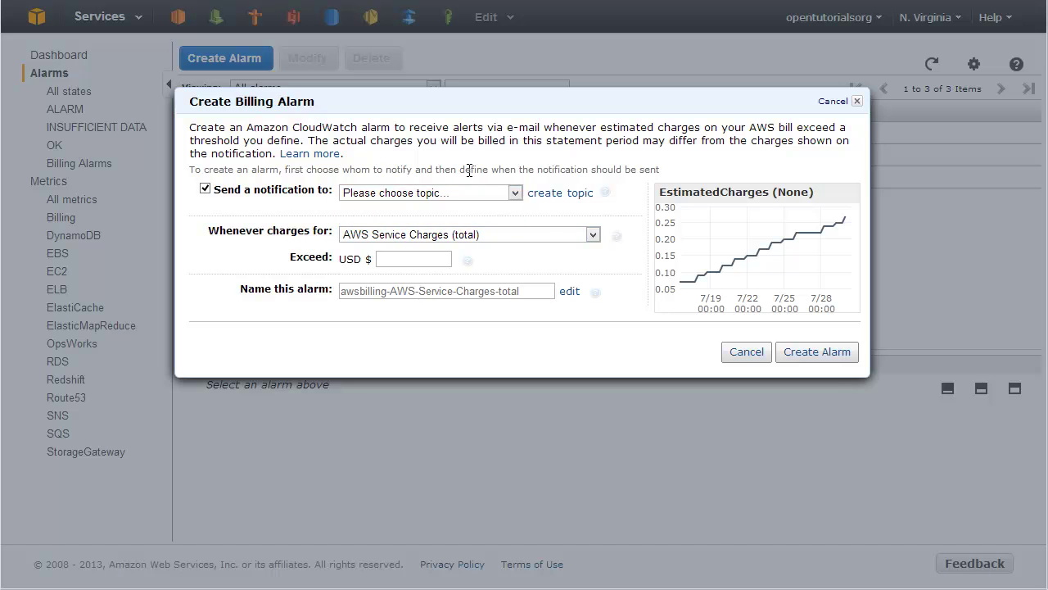
{"action": "left_click", "coordinate": [565, 197]}
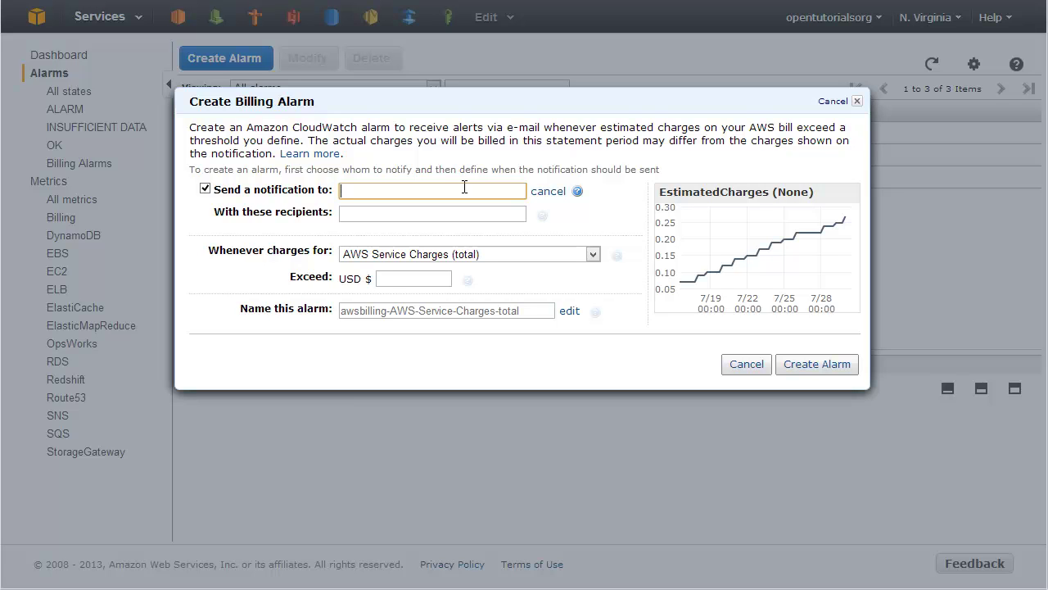
{"action": "type", "text": "billingnotifu"}
Enter the recipient e-mail address for the billingnotify topic.
{"action": "left_click", "coordinate": [451, 213]}
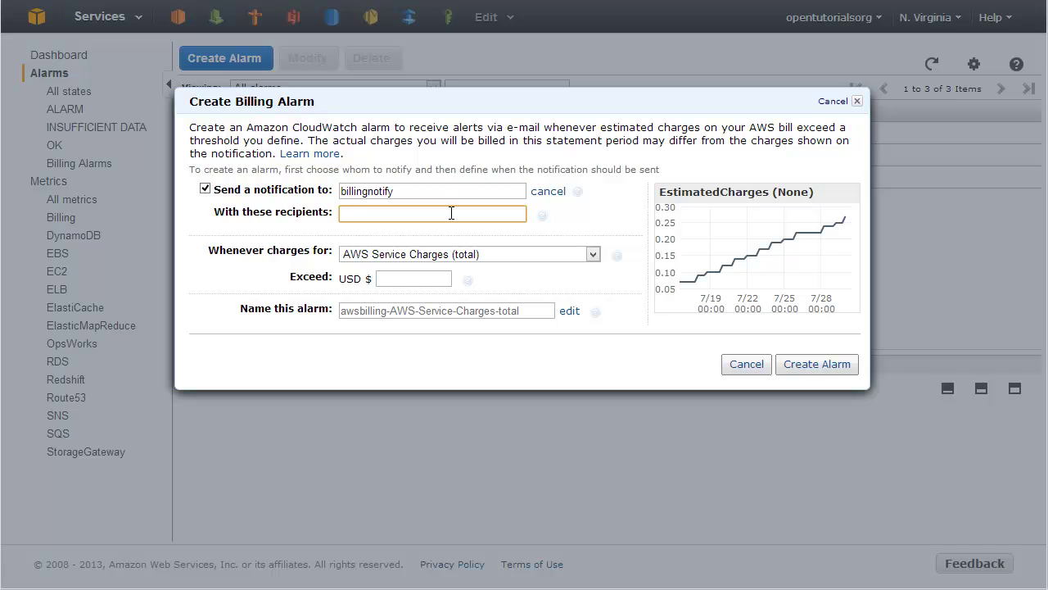
{"action": "key", "text": "ctrl+a"}
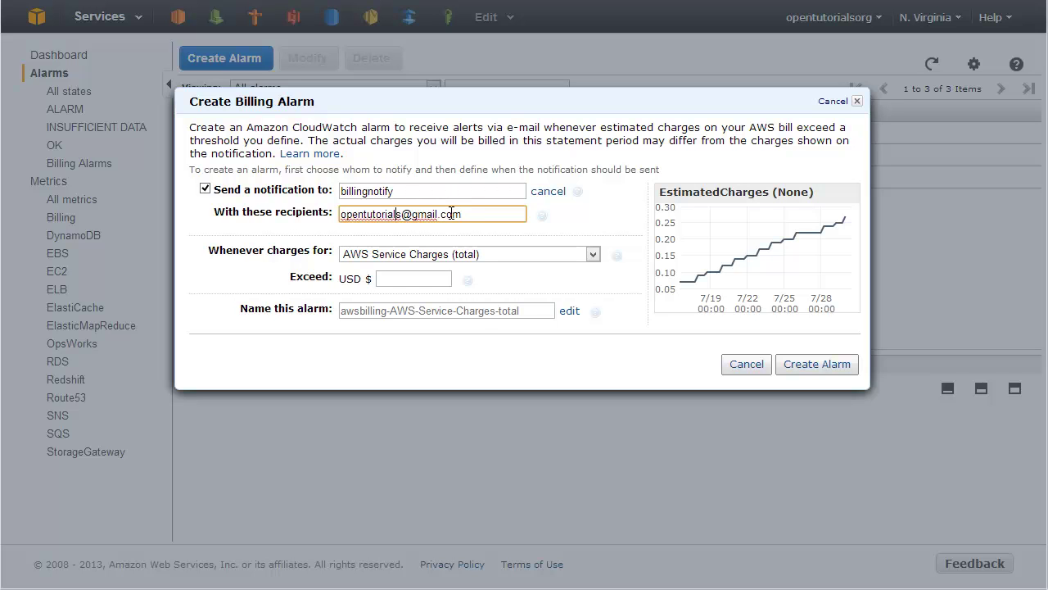
{"action": "left_click", "coordinate": [400, 214]}
{"action": "type", "text": "org"}
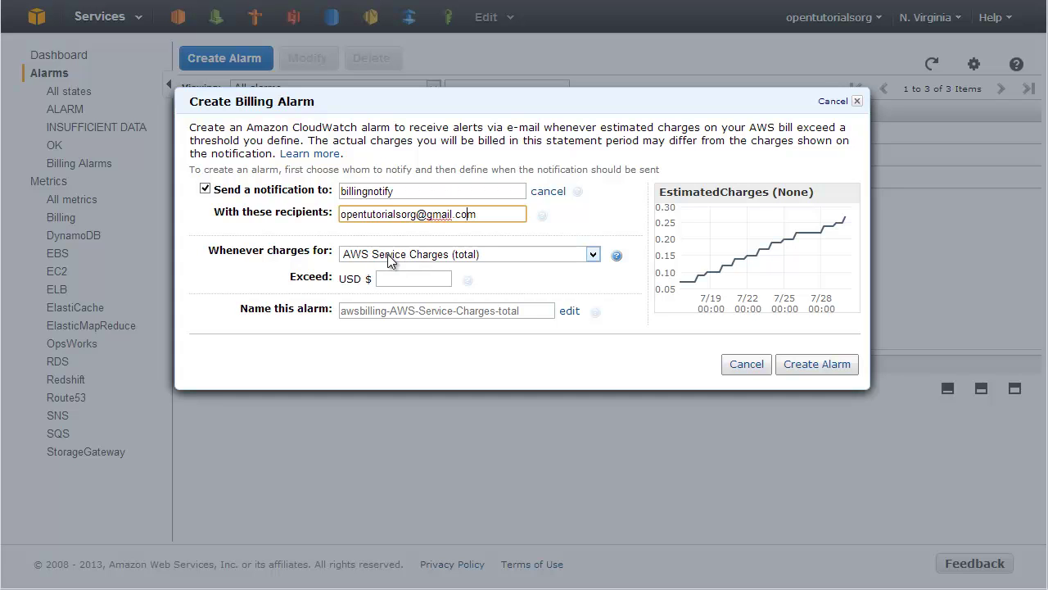
Watch AWS Service Charges (total) with an exceed threshold of USD 200.
{"action": "left_click", "coordinate": [421, 260]}
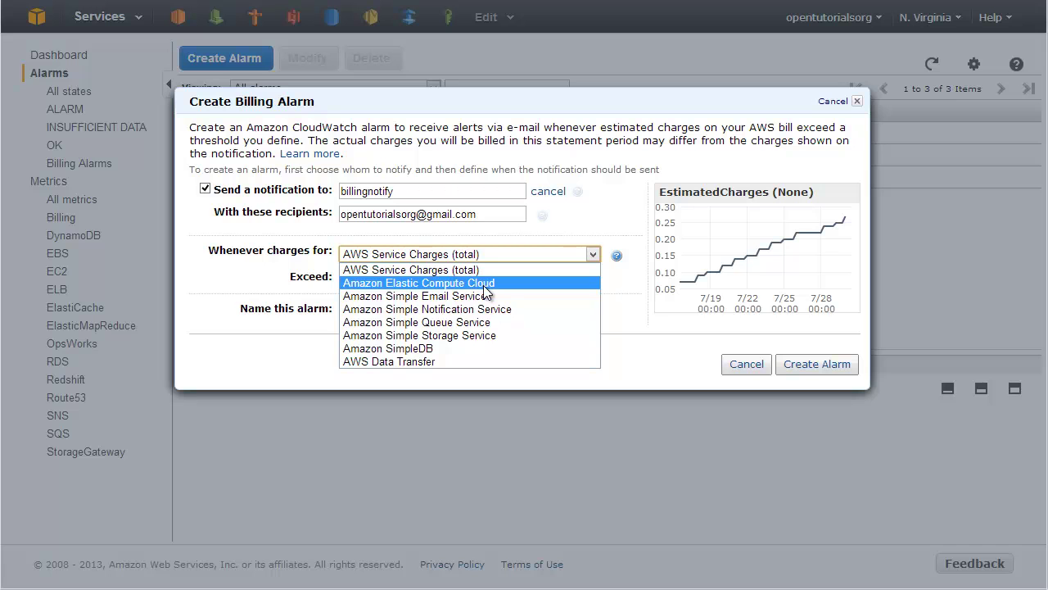
{"action": "left_click", "coordinate": [473, 270]}
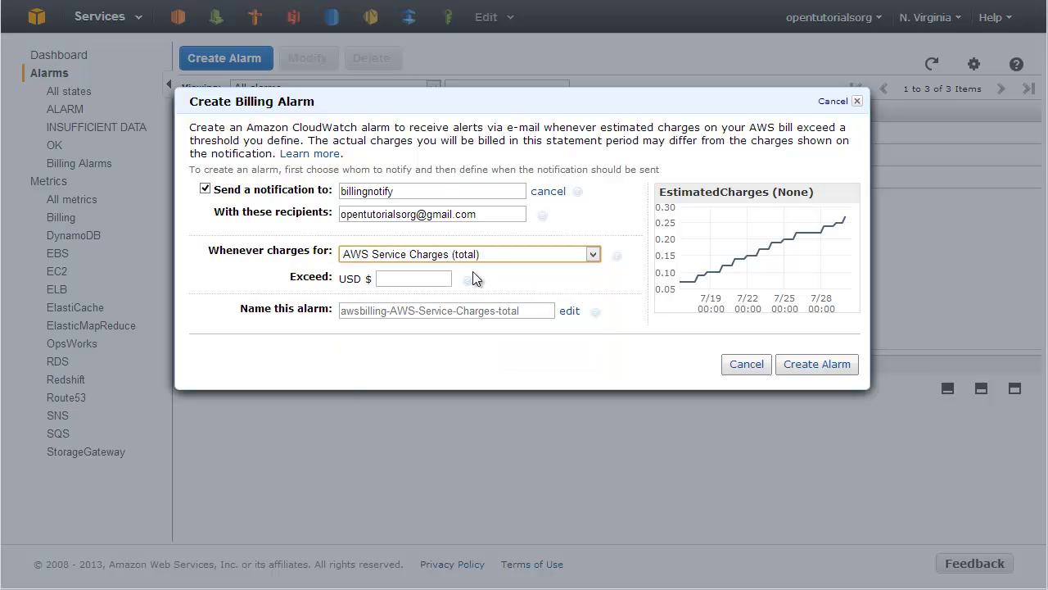
{"action": "left_click", "coordinate": [428, 279]}
{"action": "type", "text": "200"}
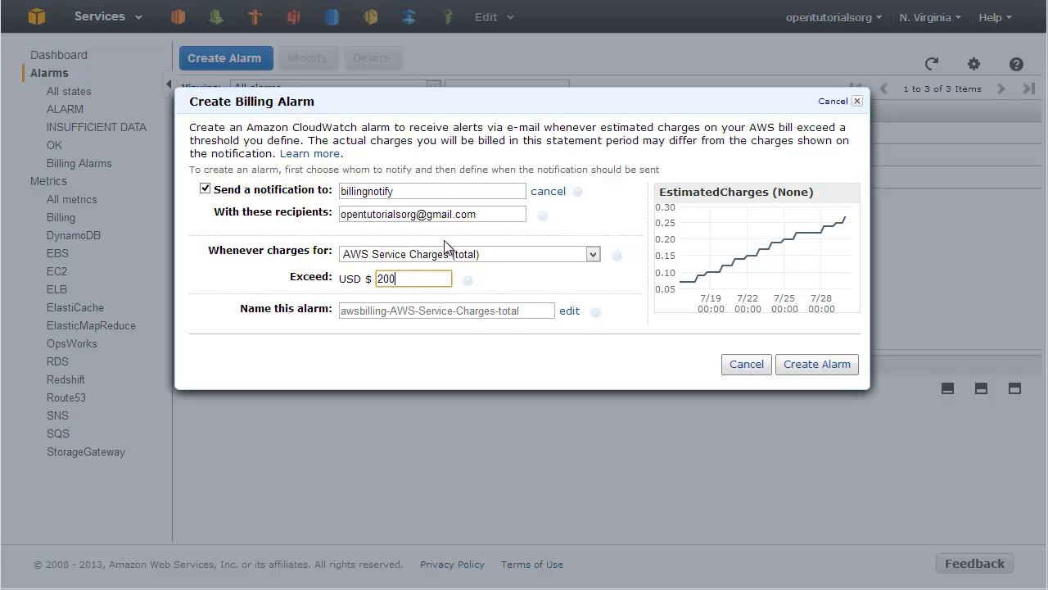
{"action": "triple_click", "coordinate": [492, 217]}
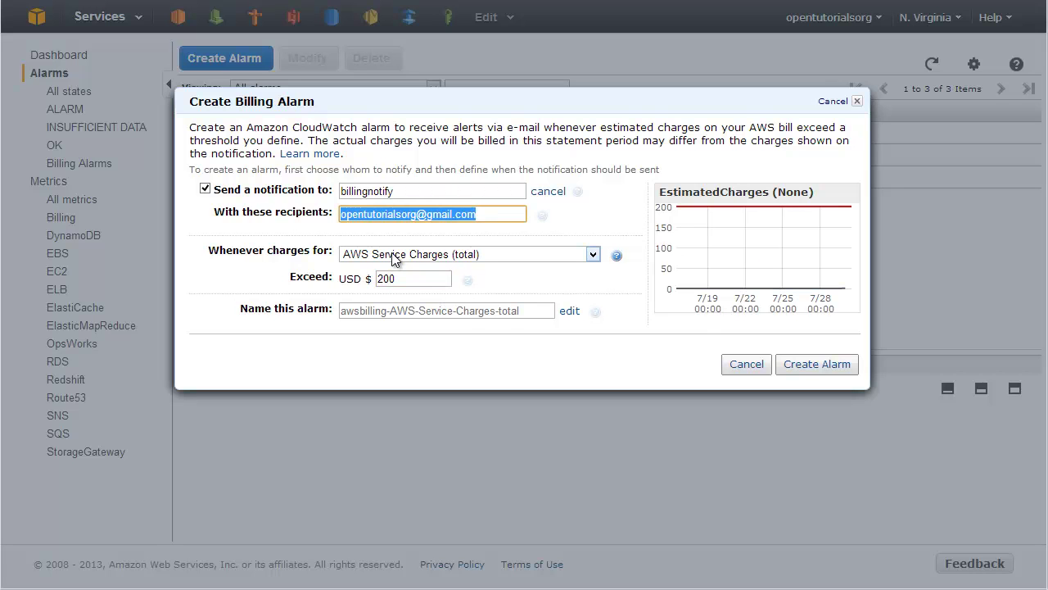
Keep the default alarm name, create the billing alarm, and close both dialogs.
{"action": "left_click", "coordinate": [534, 308]}
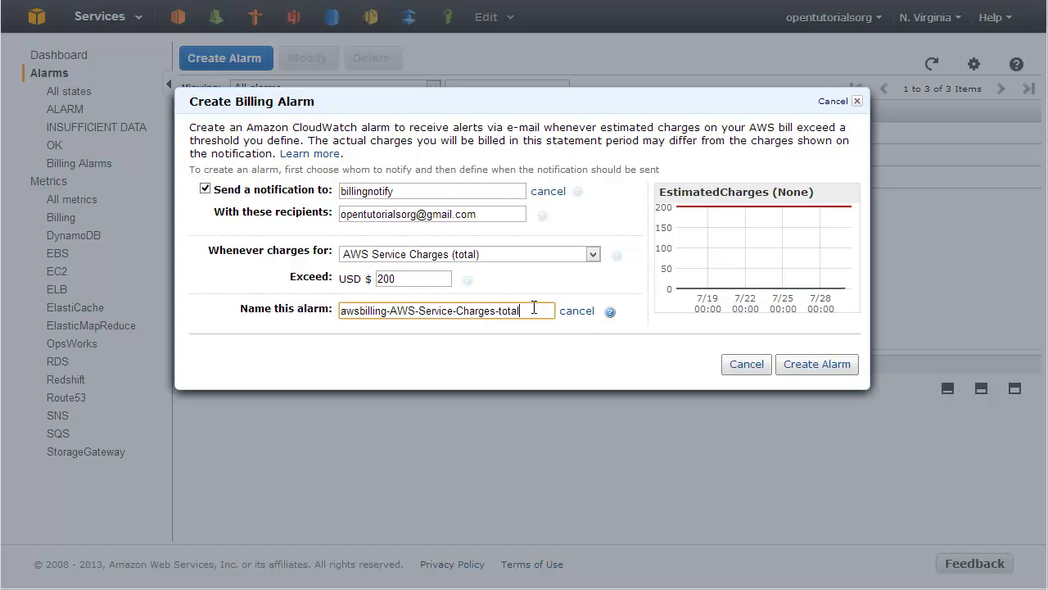
{"action": "left_click", "coordinate": [525, 366]}
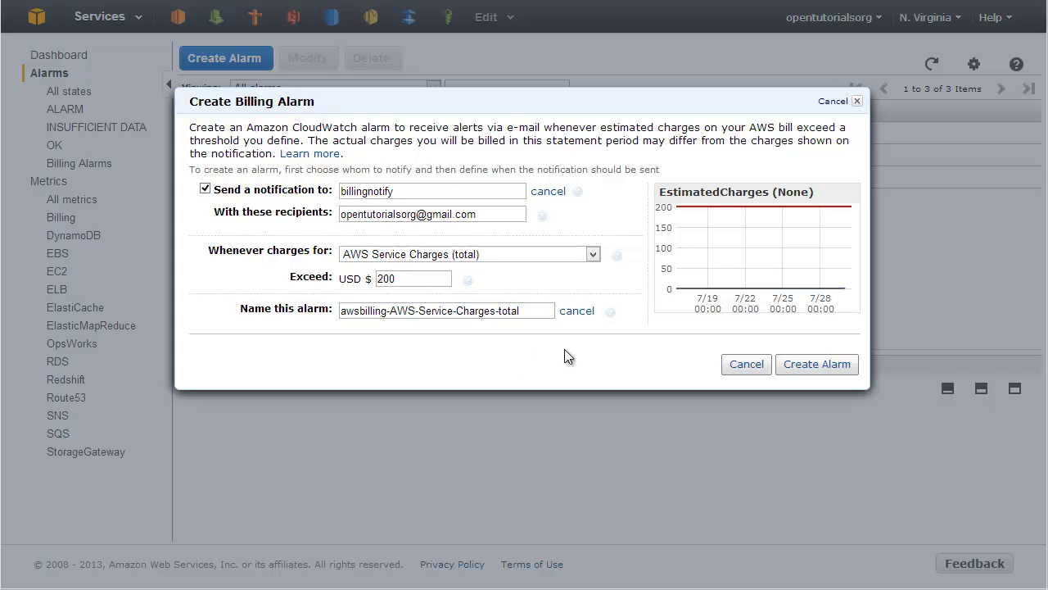
{"action": "left_click", "coordinate": [822, 369]}
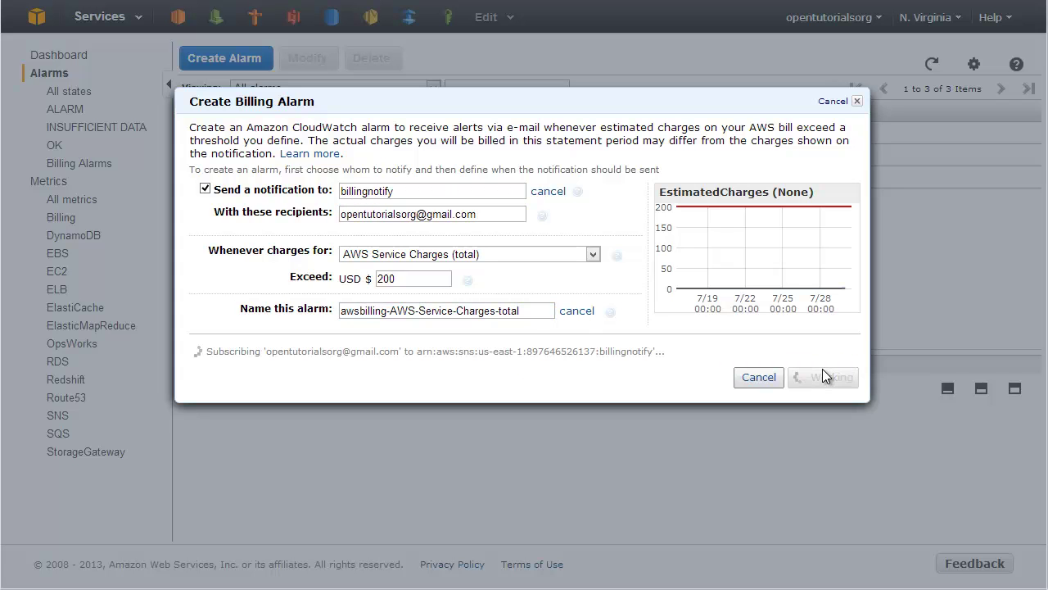
{"action": "left_click", "coordinate": [318, 362]}
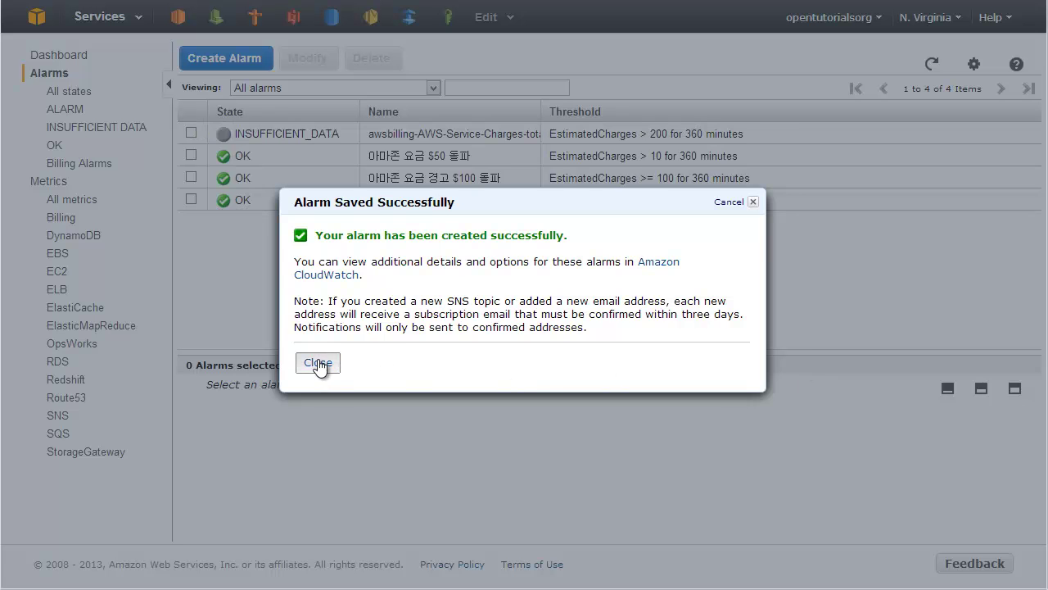
{"action": "left_click", "coordinate": [744, 432]}
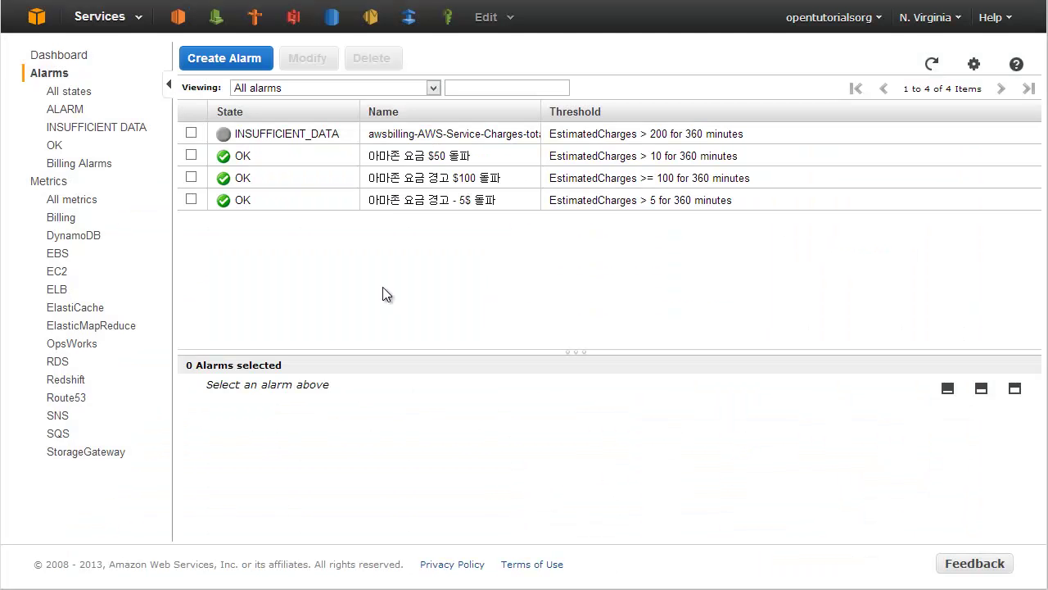